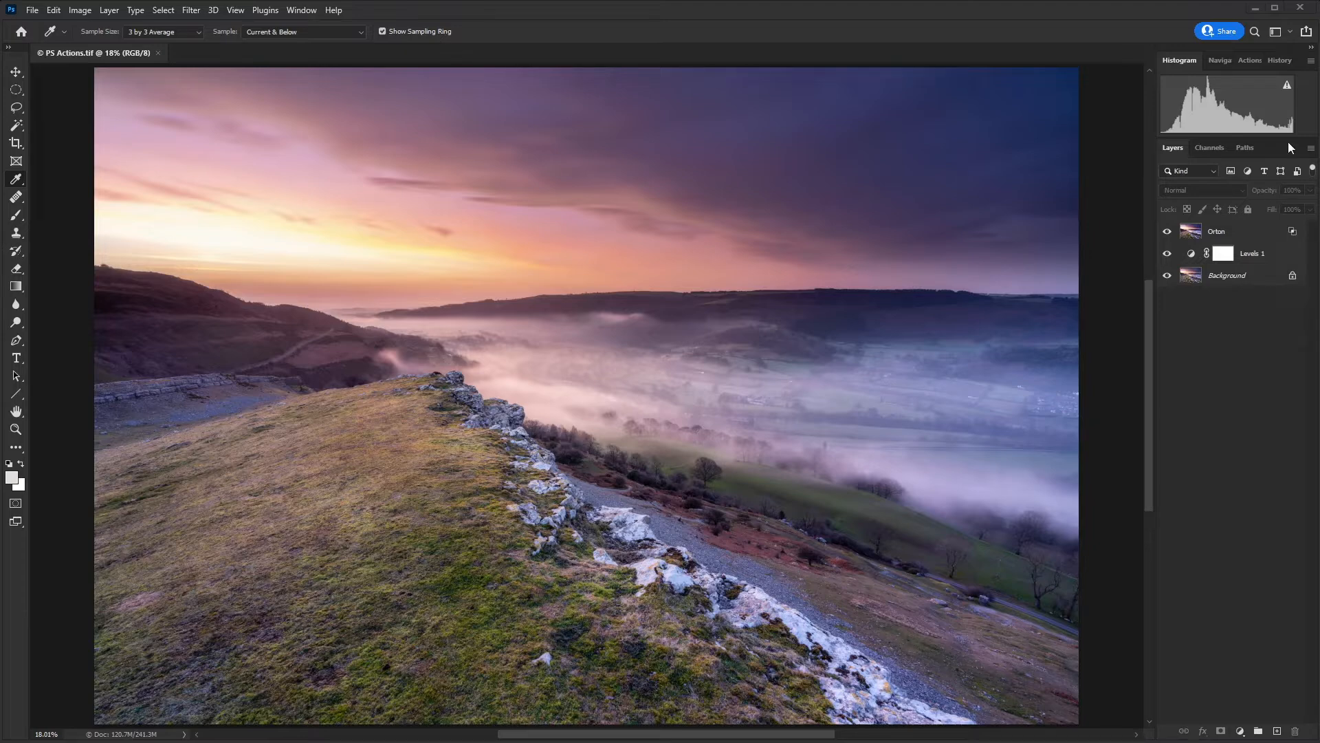
Bring up the list of recorded actions and create a new action set named Landscape
left_click(1250, 60)
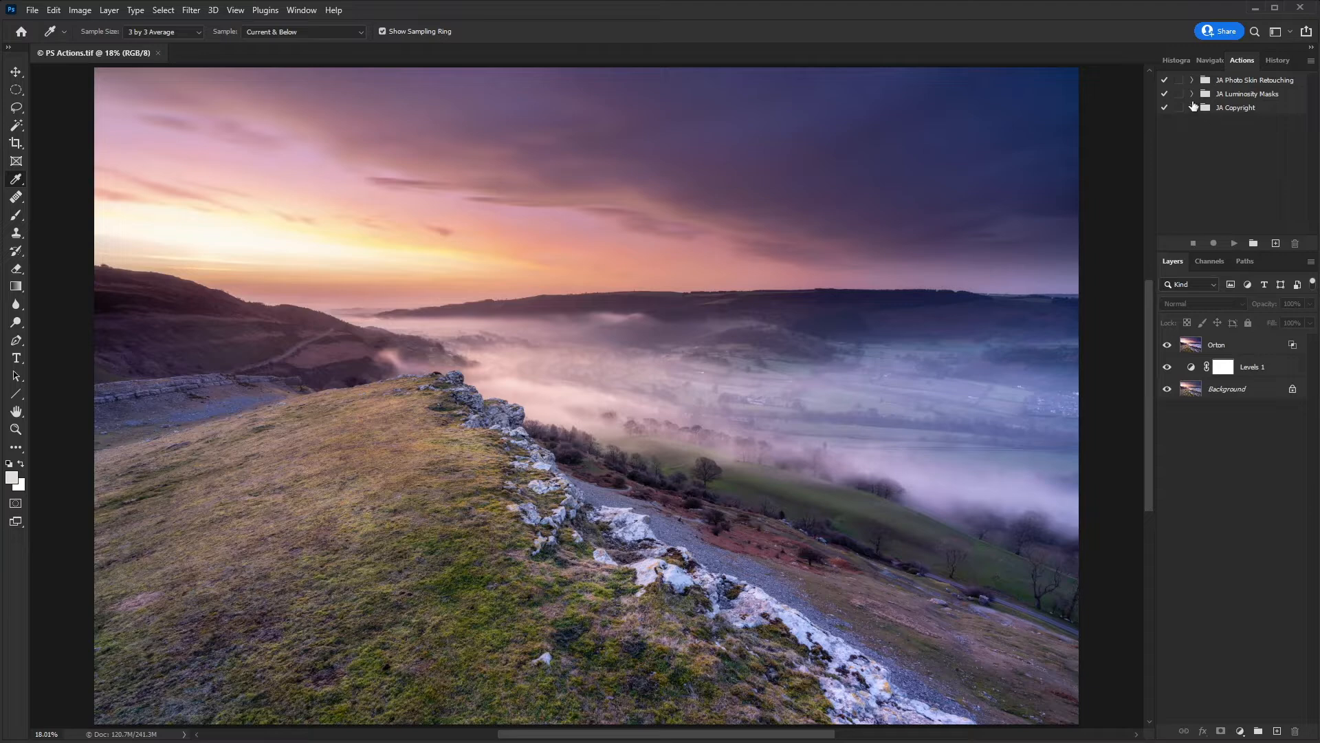
left_click(299, 10)
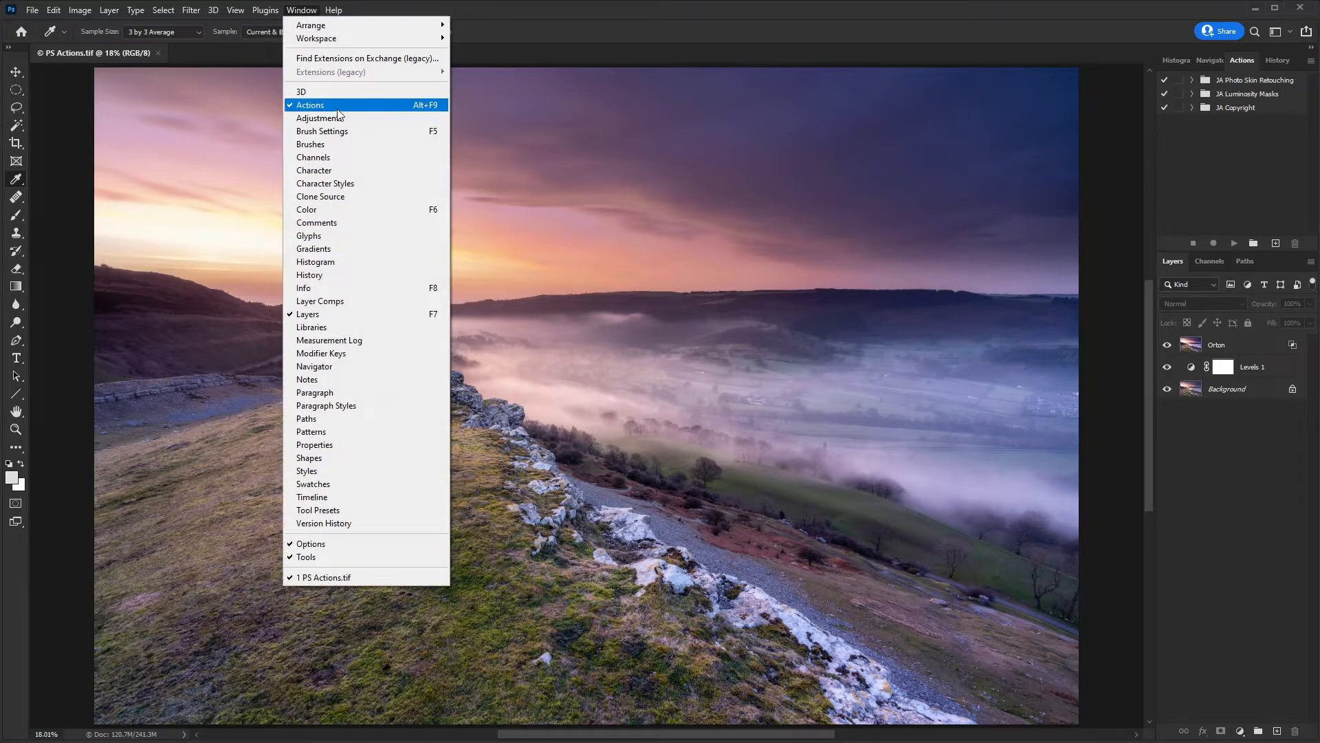
left_click(302, 11)
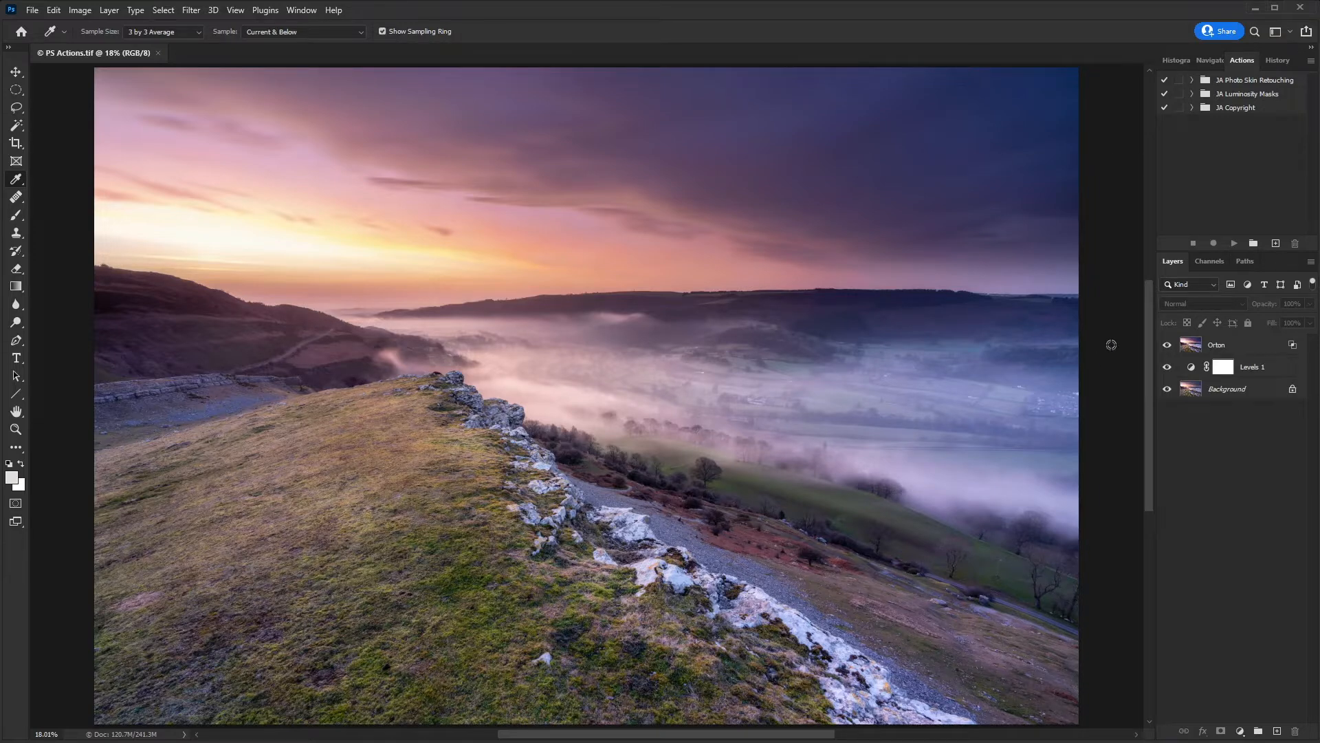
left_click(1254, 245)
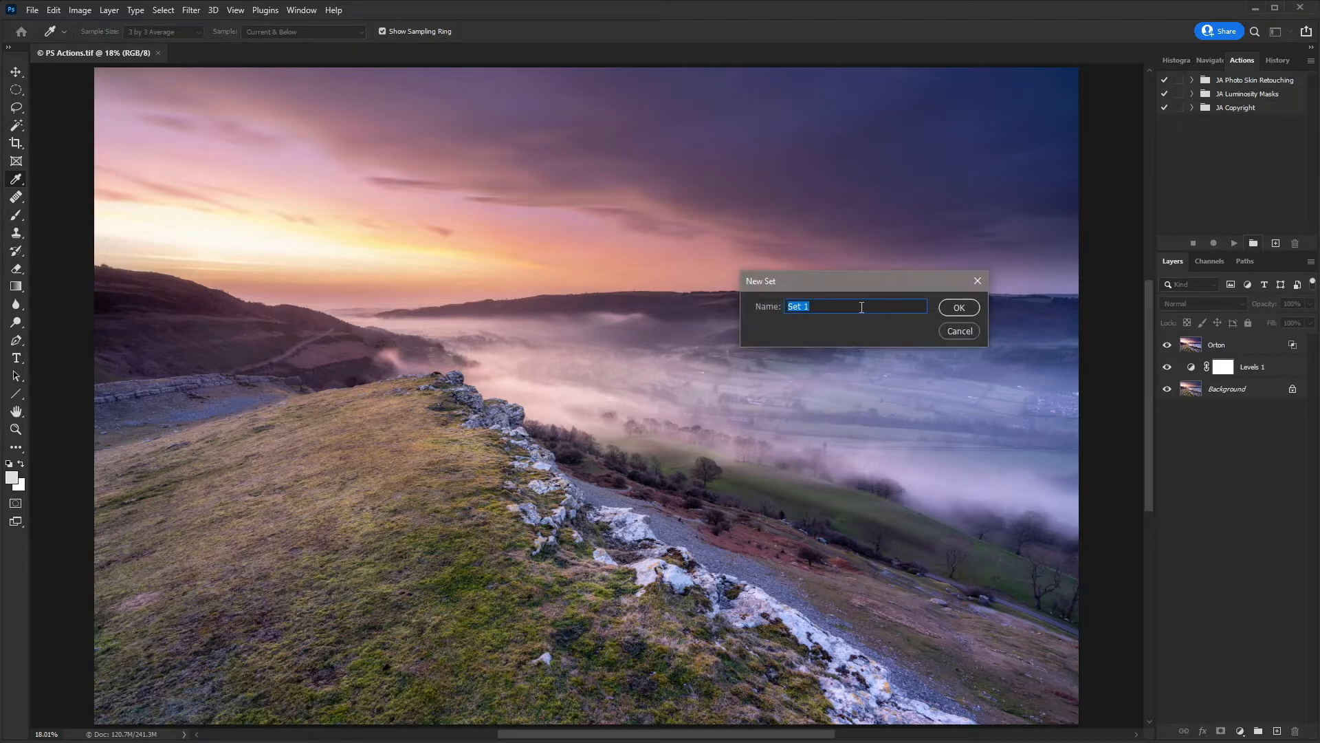
type("Landscape")
left_click(961, 308)
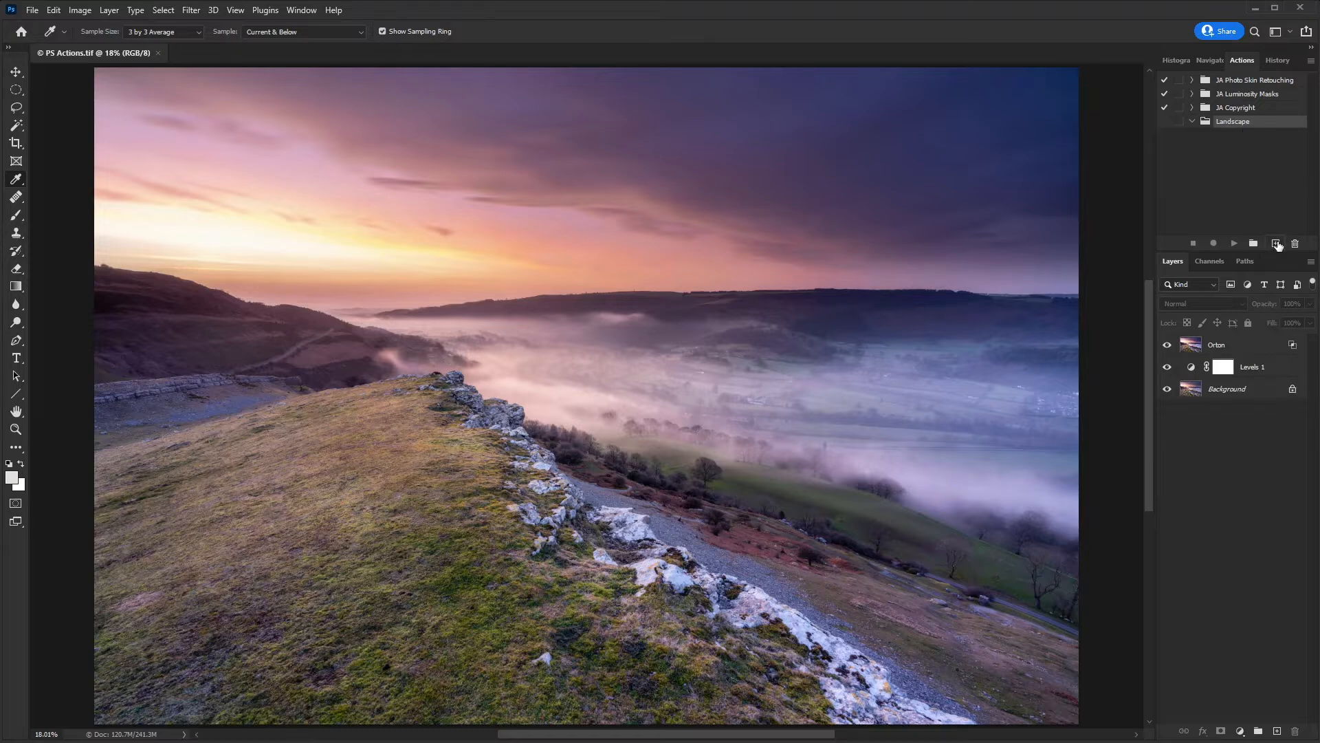
Create an action named Bleach Bypass in the Landscape set and start recording it
left_click(1277, 244)
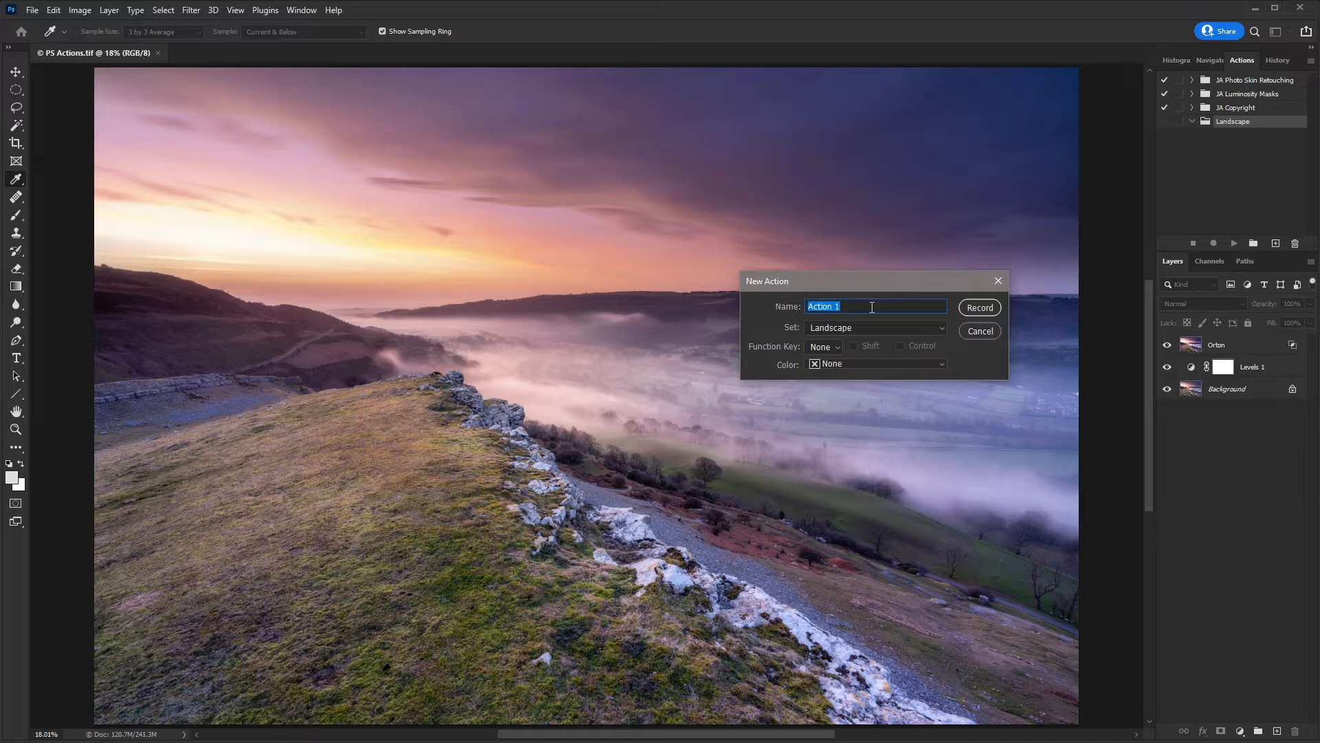
type("By")
type("pass")
type("Bleach")
left_click(975, 308)
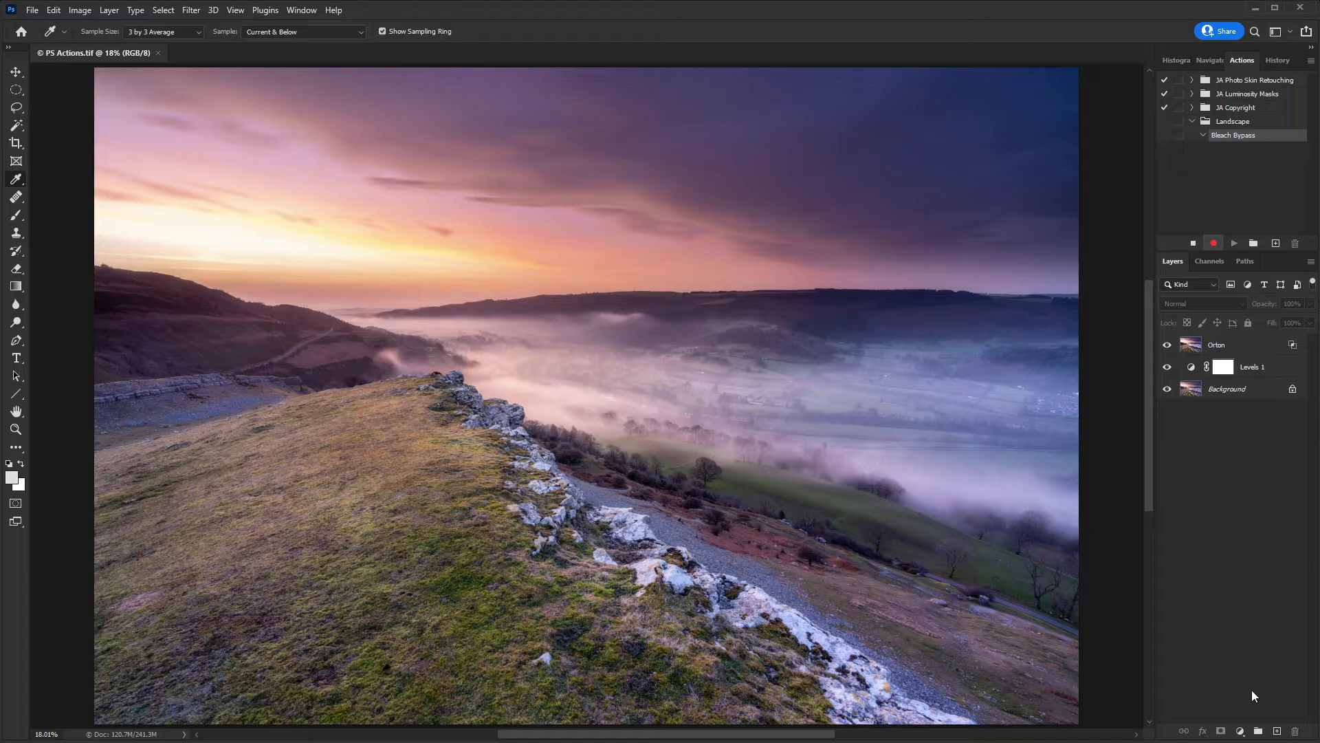
Add a Levels adjustment layer above Orton with the white input level at 200 and set its blend mode to Multiply
left_click(1247, 733)
left_click(1239, 414)
left_click_drag(1240, 410, 896, 239)
left_click_drag(965, 410, 956, 409)
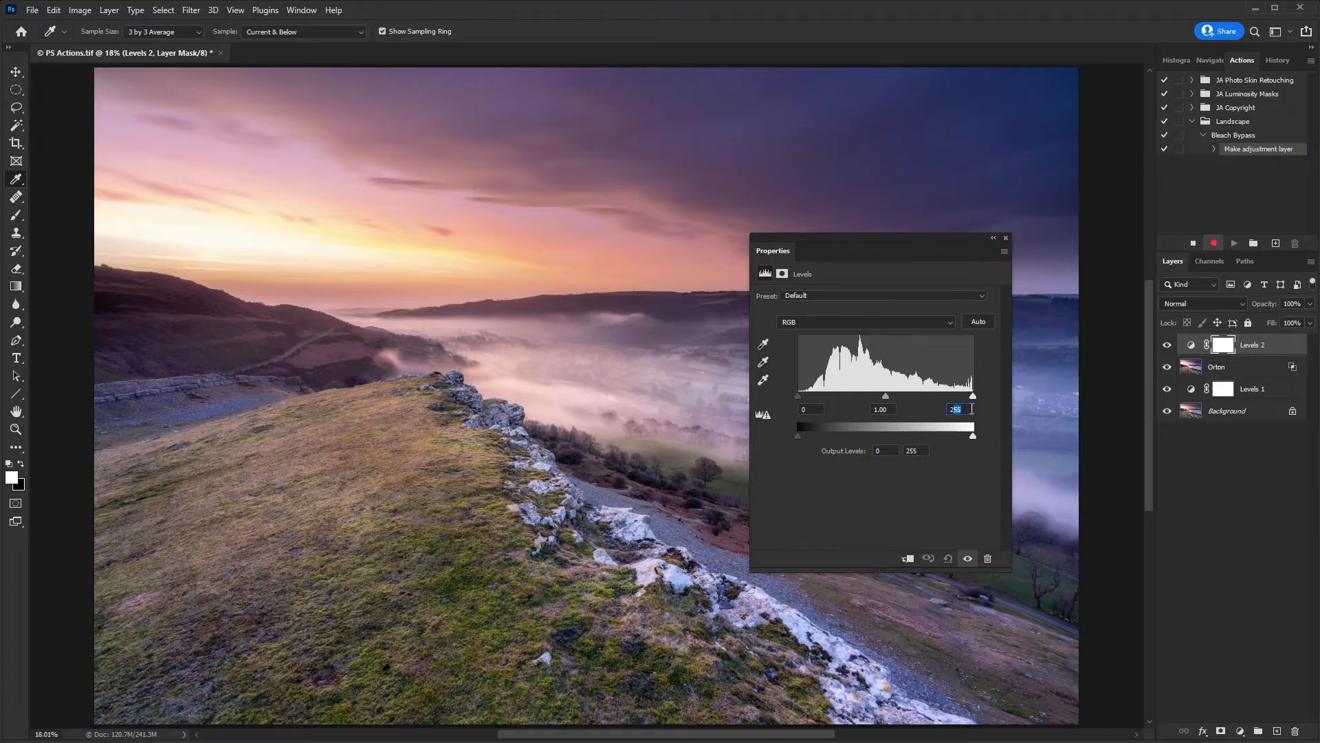
type("200")
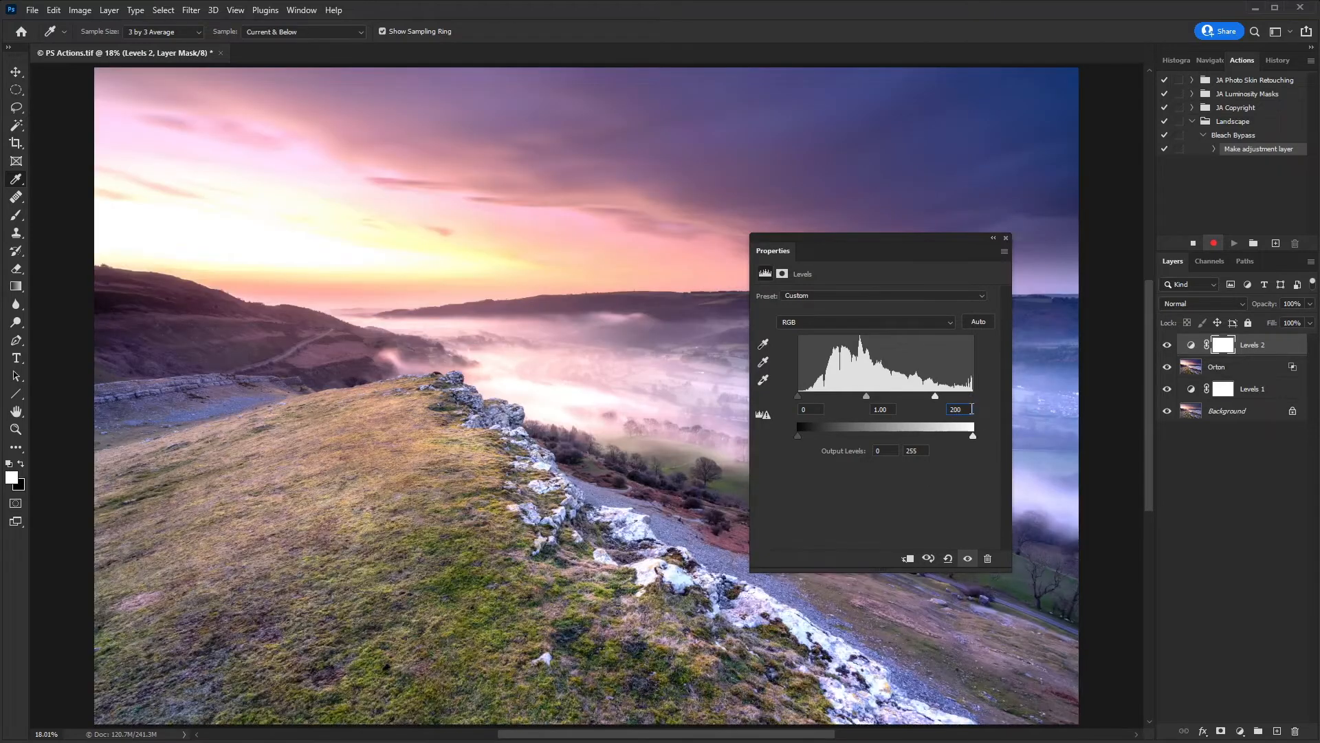
left_click(1005, 238)
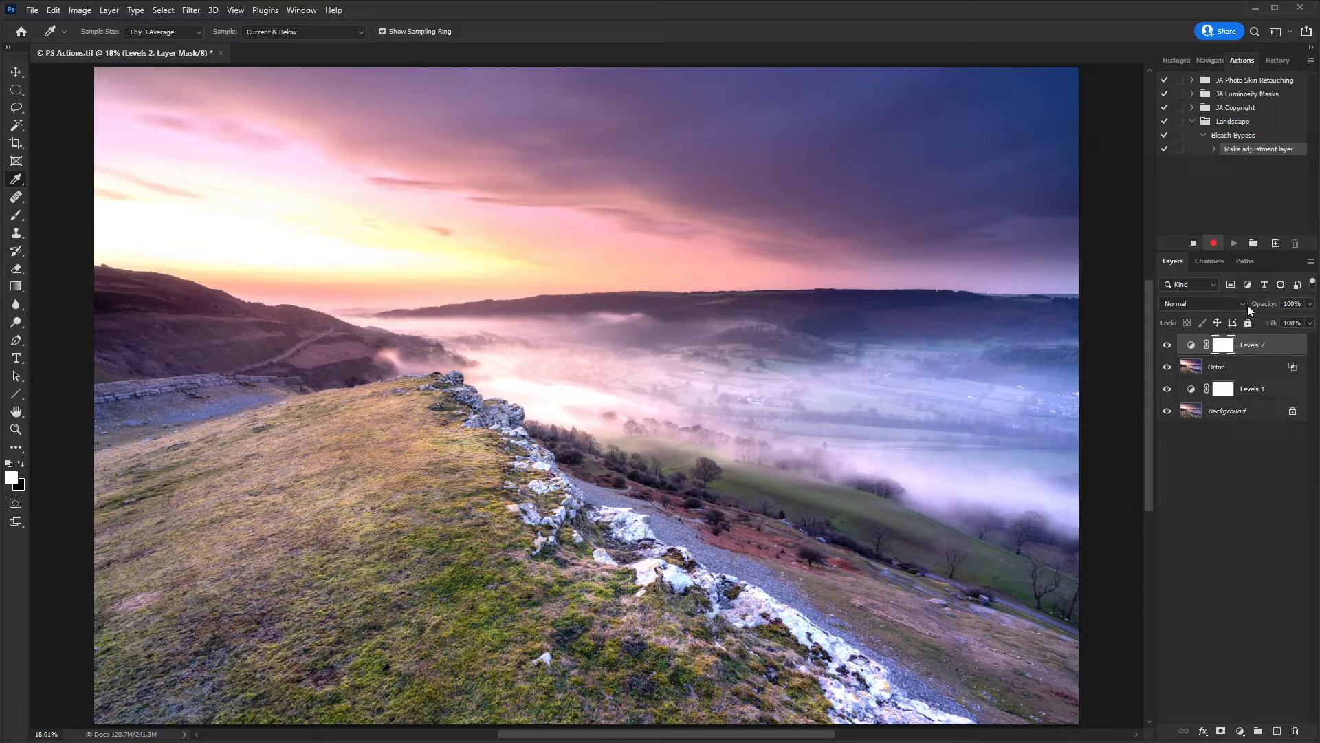
left_click(1246, 305)
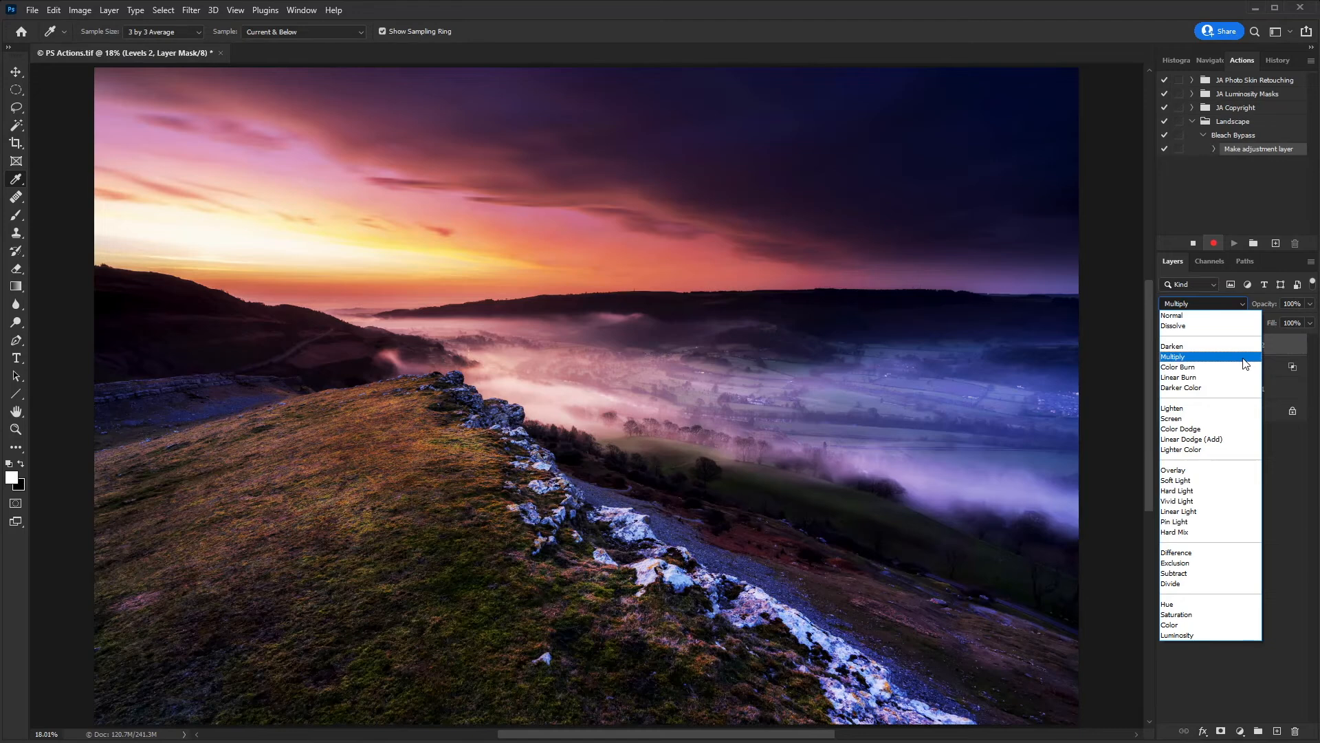
left_click(1242, 356)
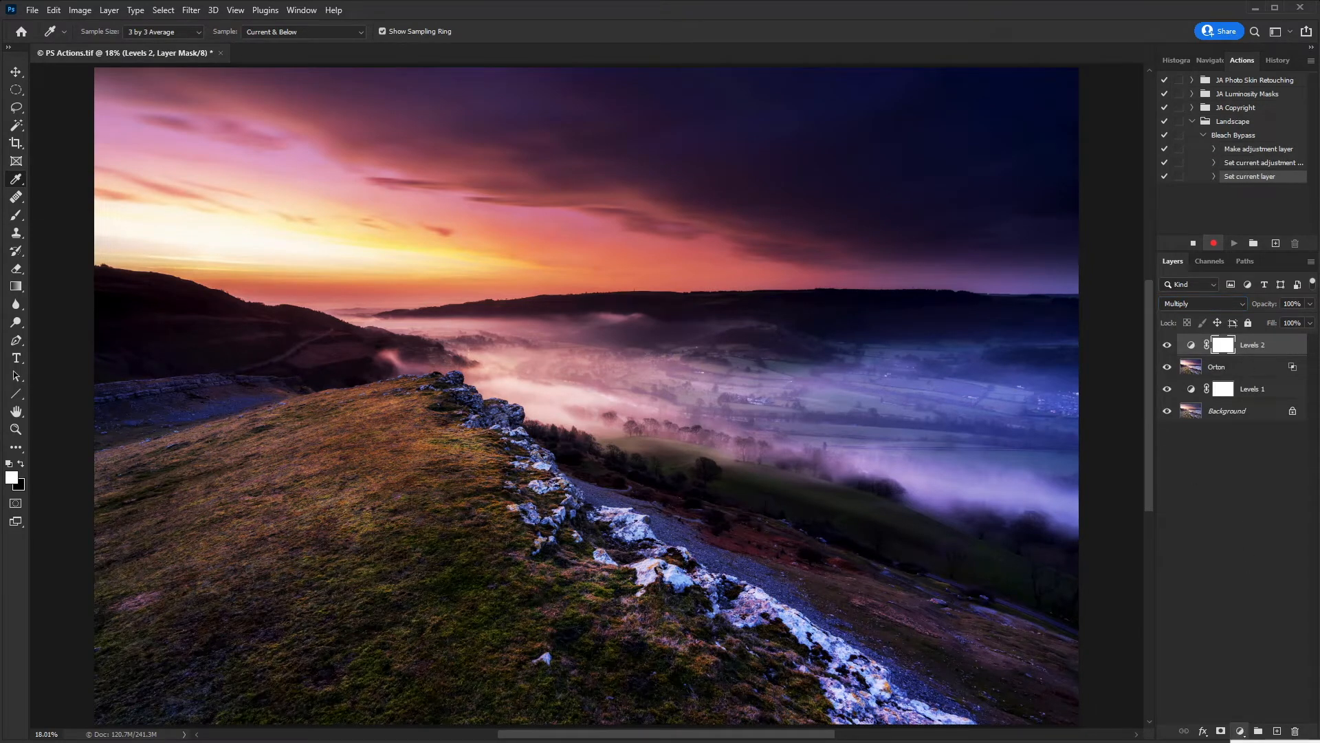
Add a Black & White adjustment layer with Greens at 141 and Magentas at 107, and reduce its opacity to 40%
left_click(1259, 741)
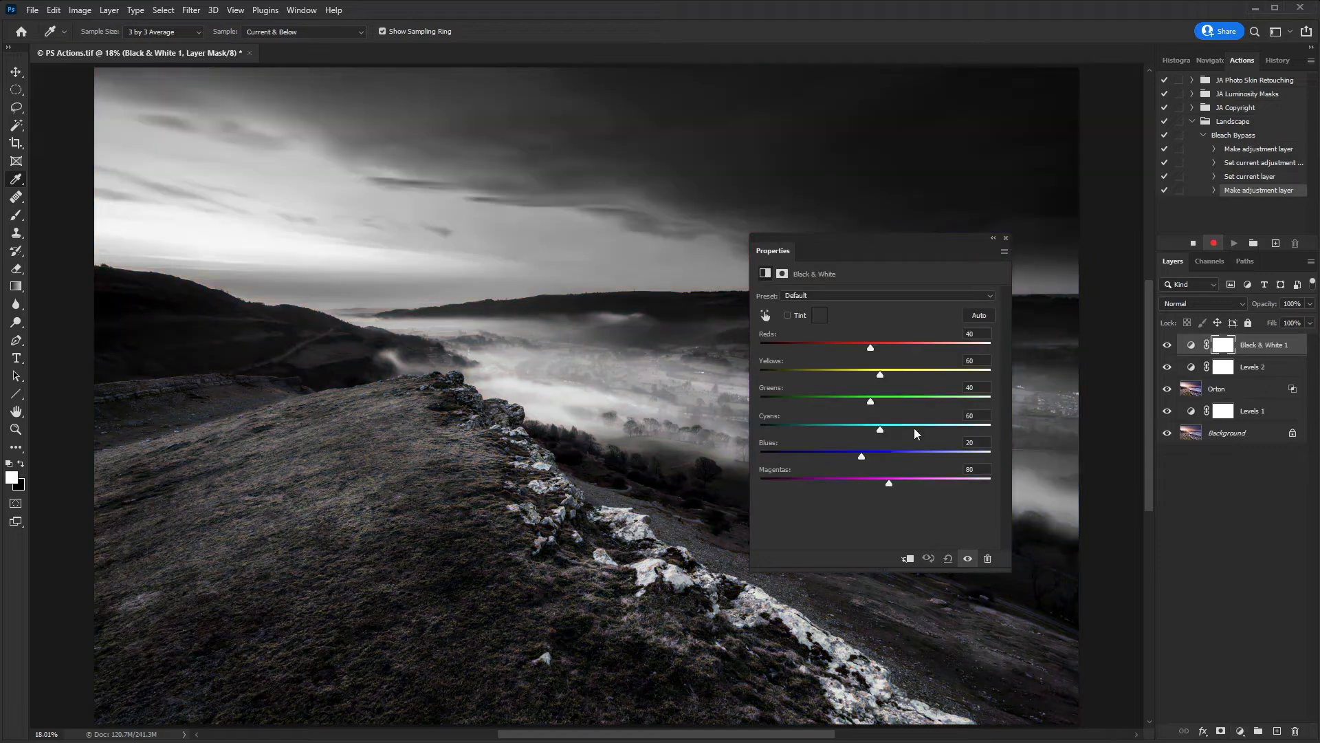
left_click_drag(870, 400, 930, 411)
left_click_drag(892, 485, 905, 484)
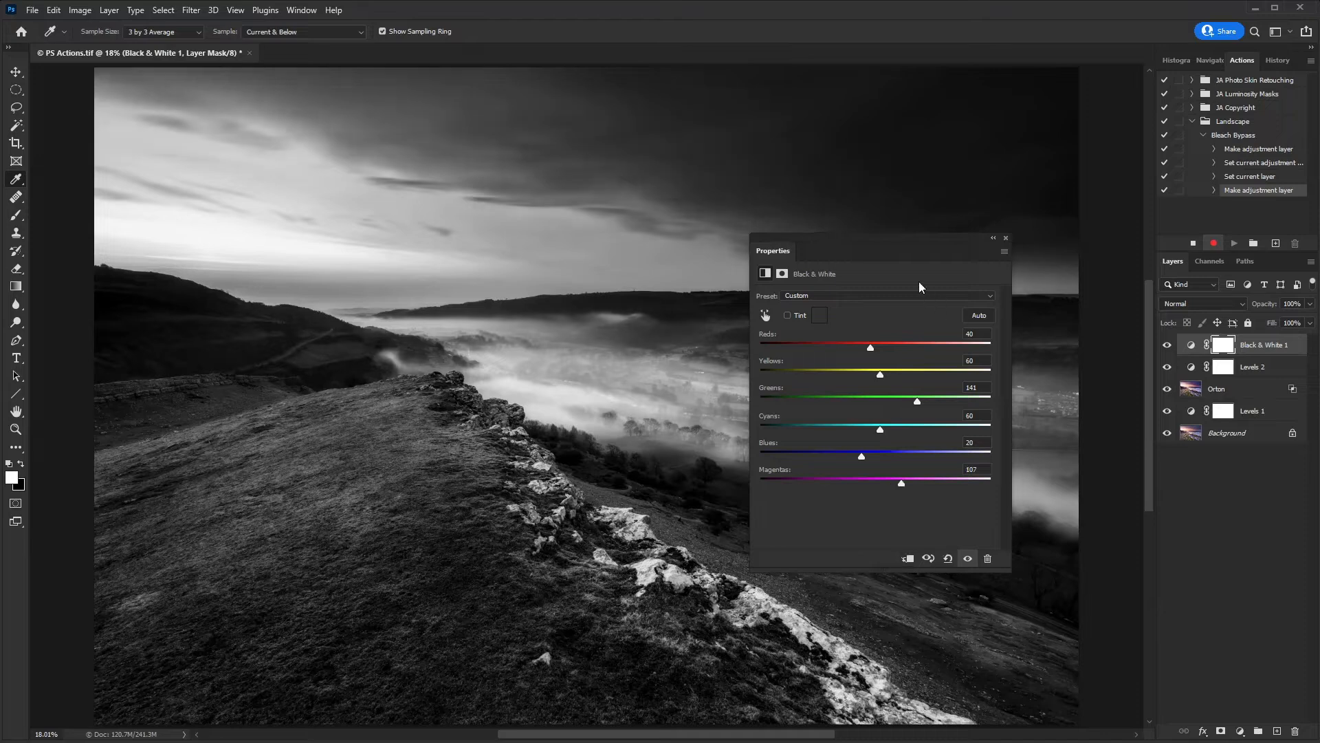
left_click(1005, 238)
left_click(1310, 304)
left_click_drag(1310, 319, 1271, 321)
Add a Curves adjustment layer and brighten the midtones by raising the RGB curve from input 104 to output 157
left_click(1240, 732)
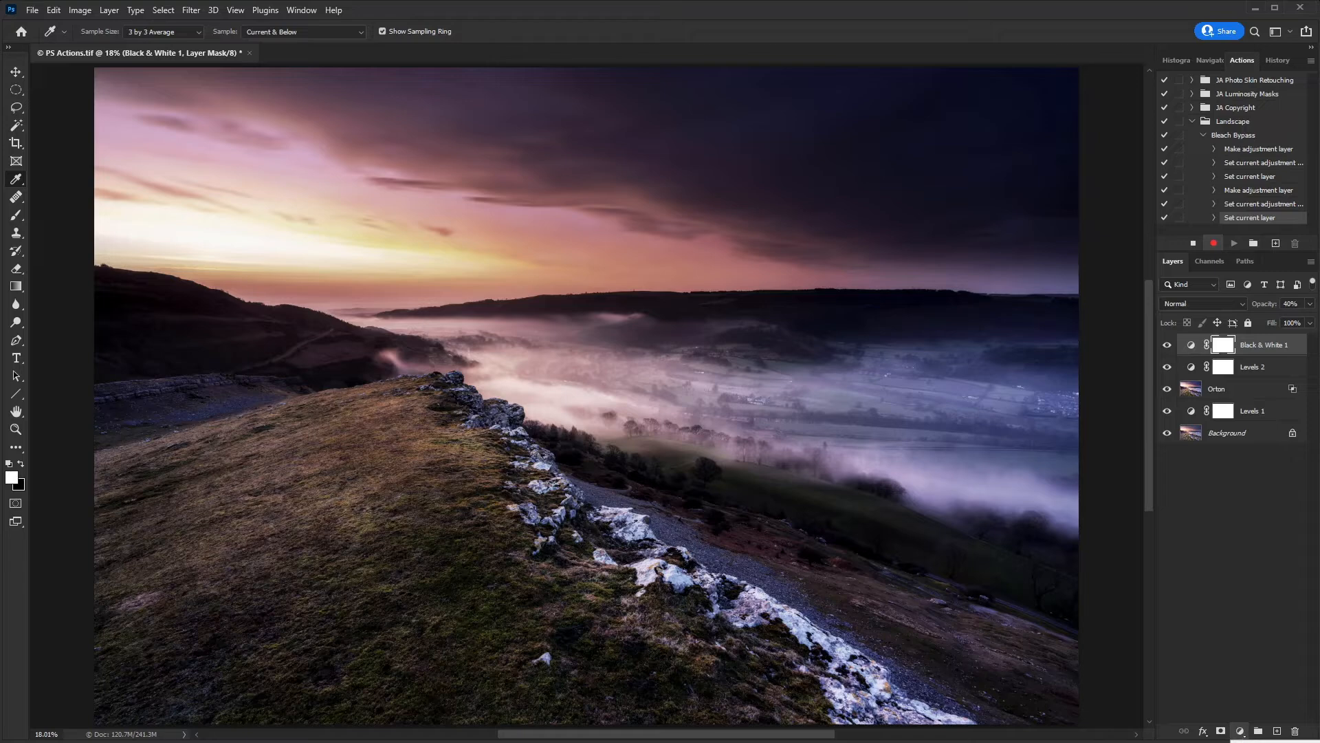
left_click(1238, 513)
left_click_drag(890, 416, 872, 397)
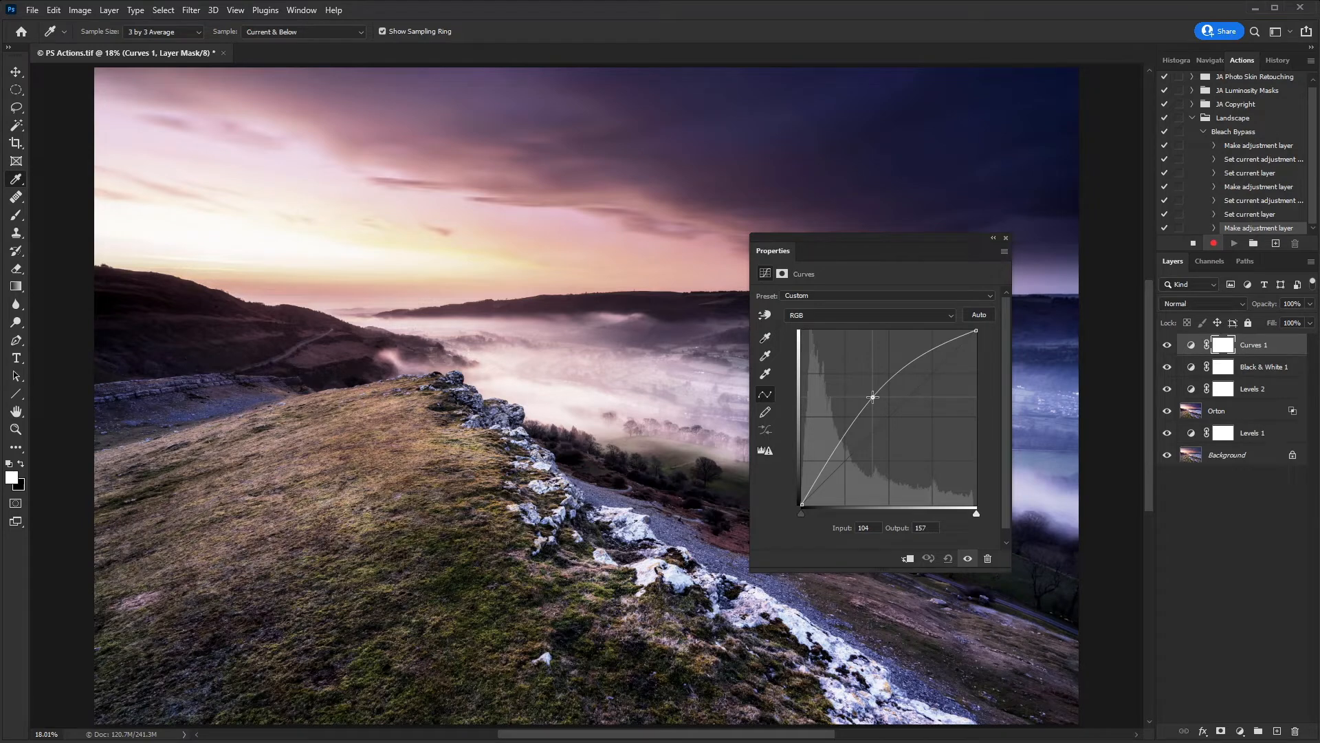
left_click(1005, 238)
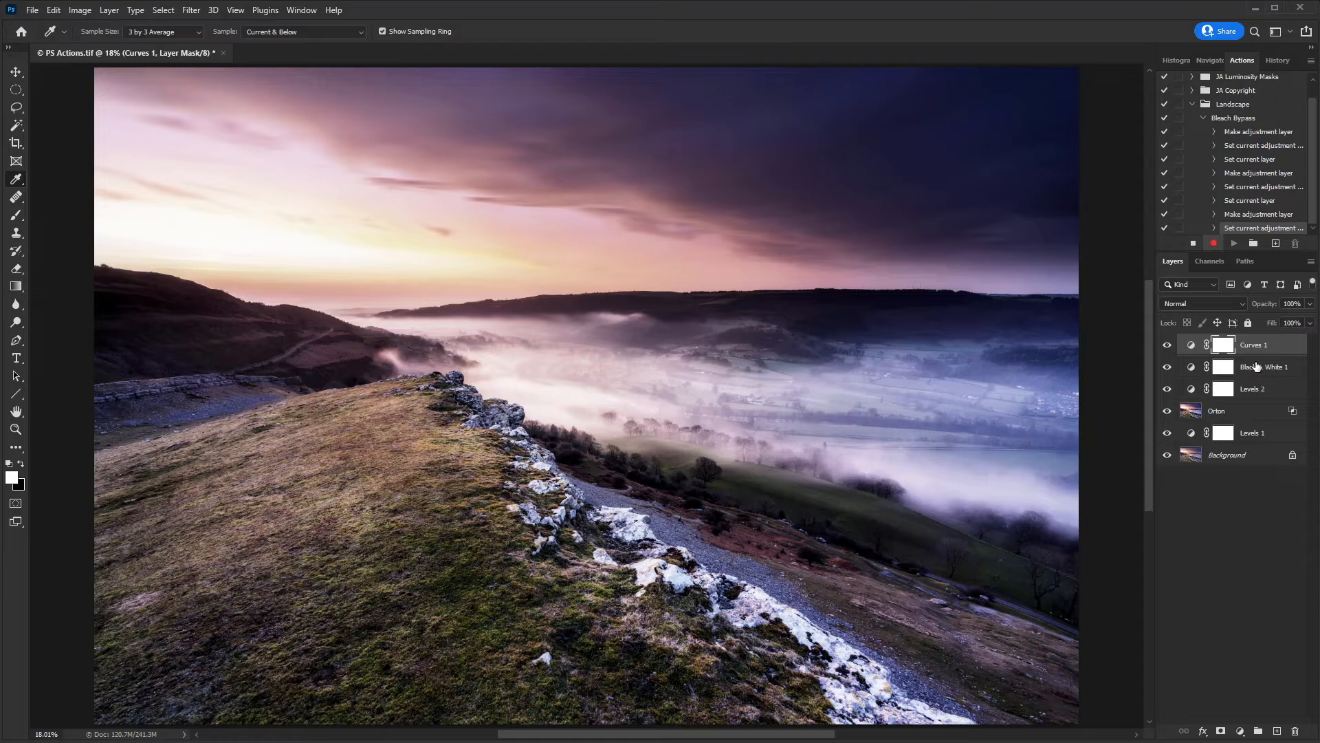
Move the Curves 1 layer one level down and back up, and step the layer selection down to Levels 2 and back
key("ctrl+bracketleft")
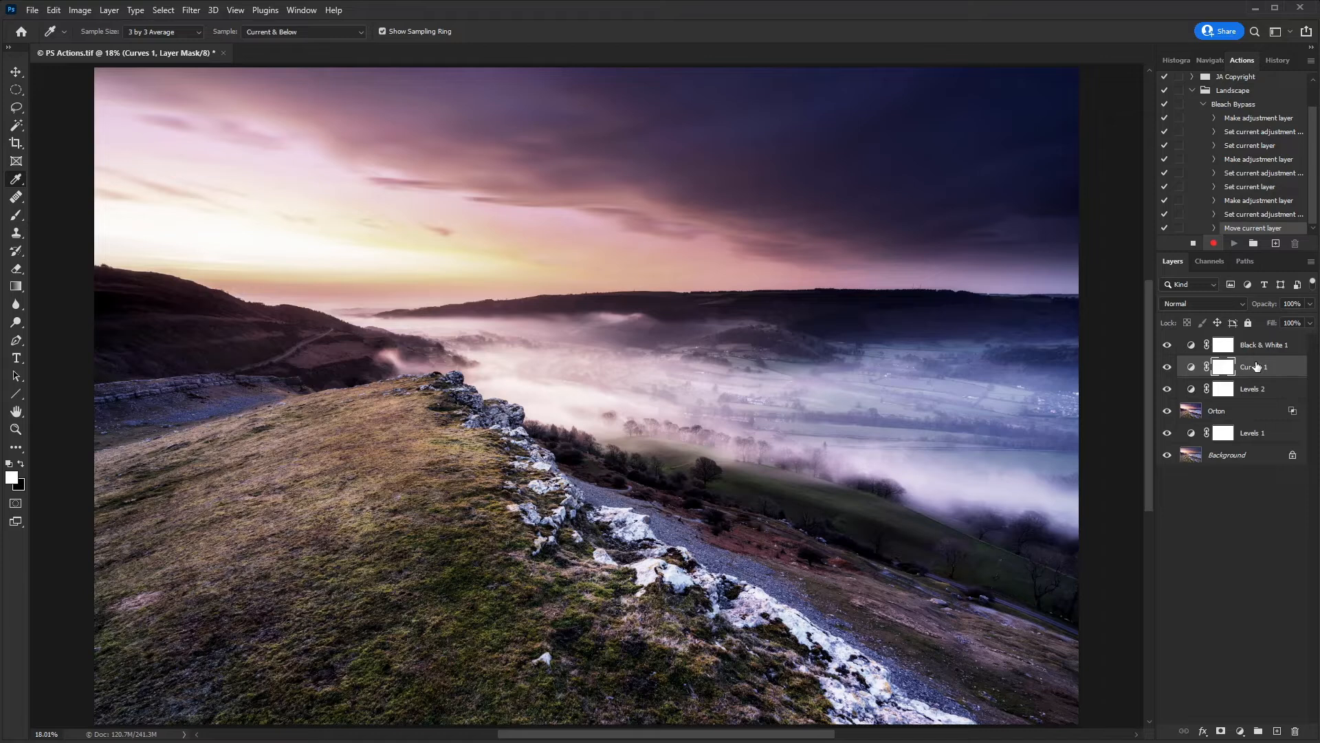
key("ctrl+bracketright")
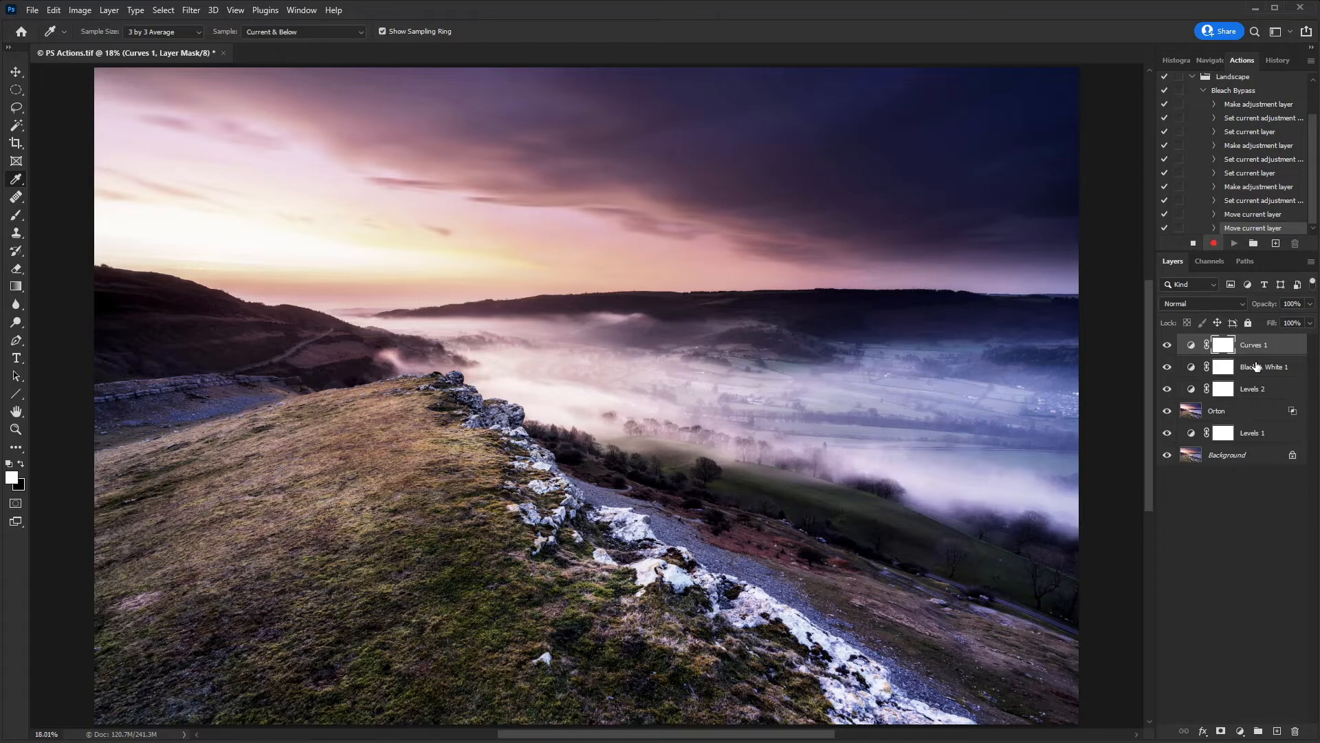
key("alt+bracketleft")
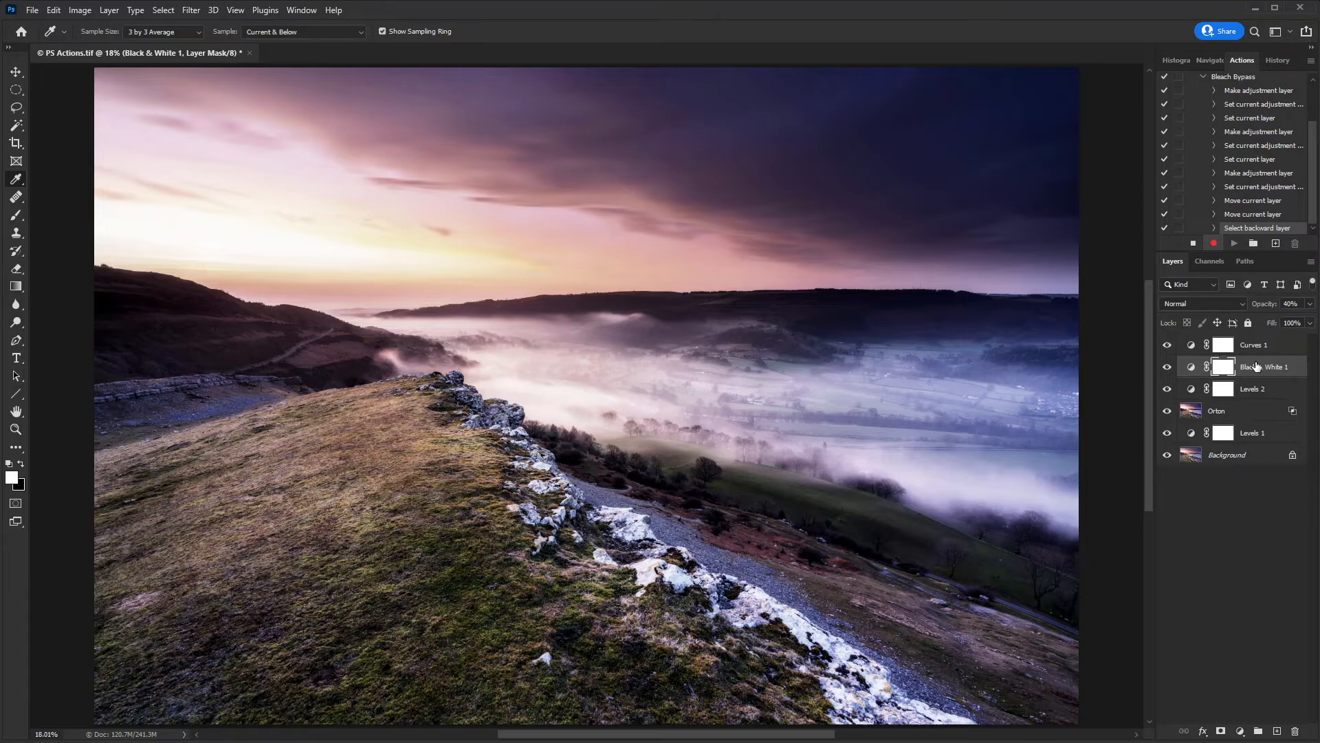
key("alt+bracketleft")
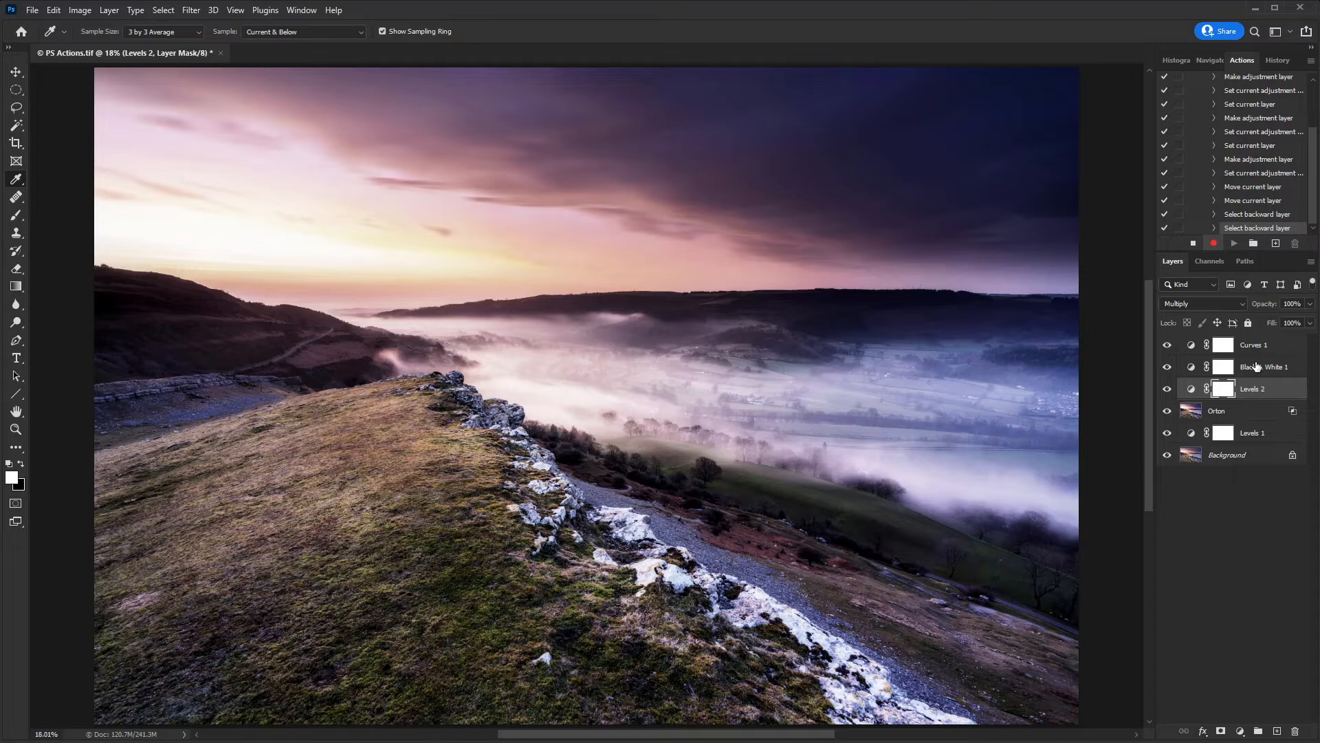
key("alt+bracketright")
key("alt+bracketright")
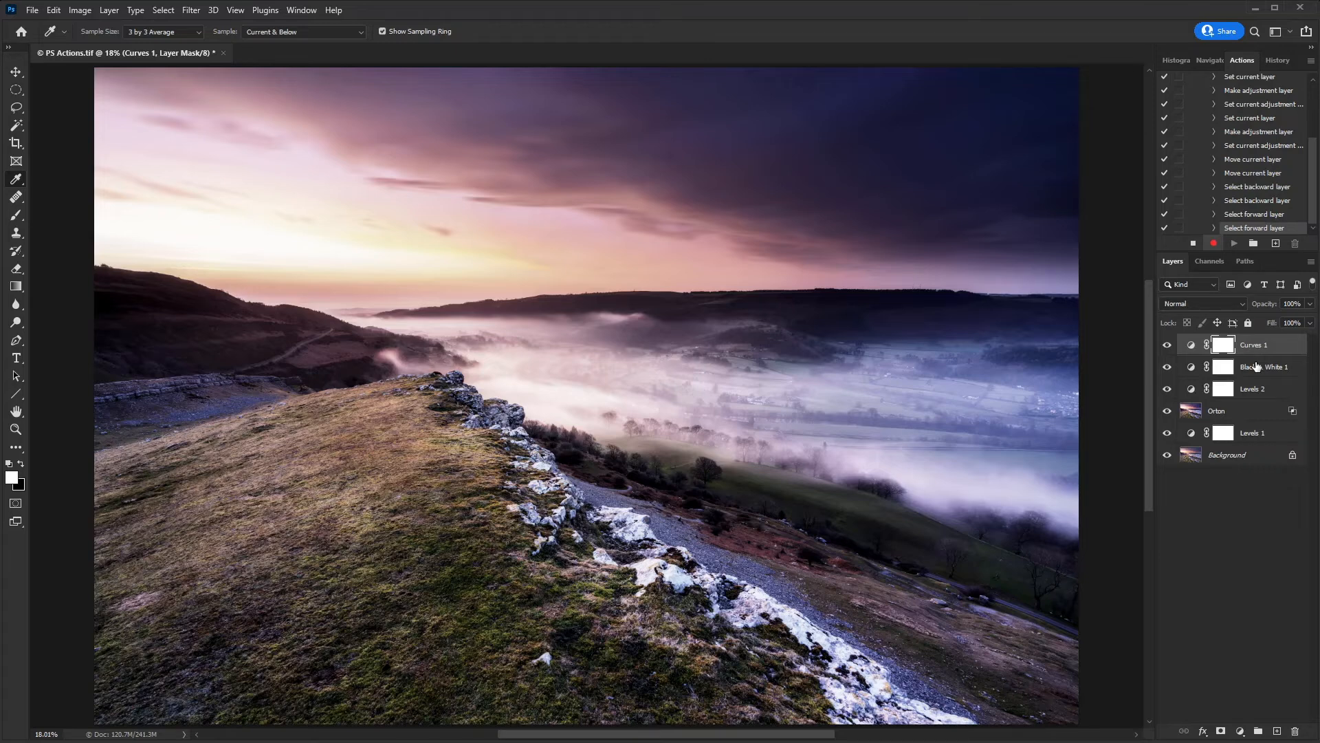
Group the Curves 1, Black & White 1 and Levels 2 layers together and name the group Bleach Bypass
key("alt")
key("alt+shift+bracketleft")
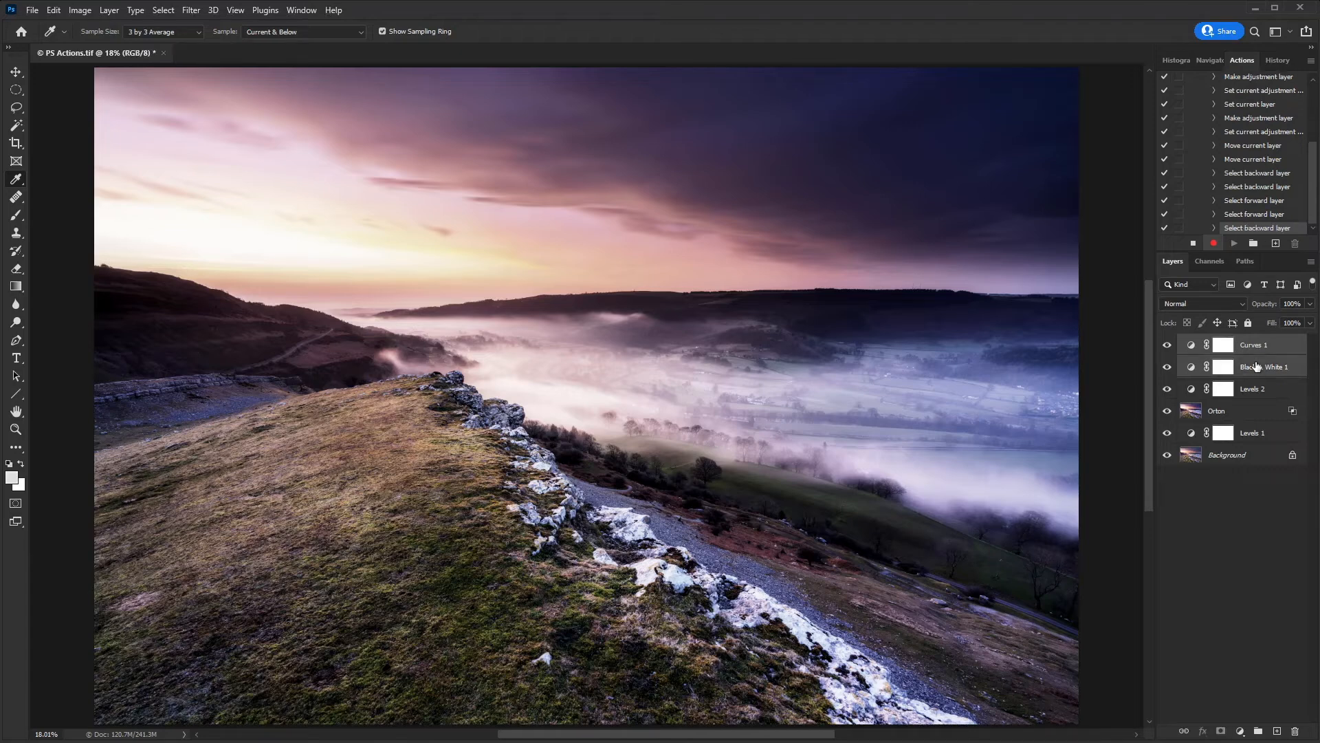
key("alt+shift+bracketleft")
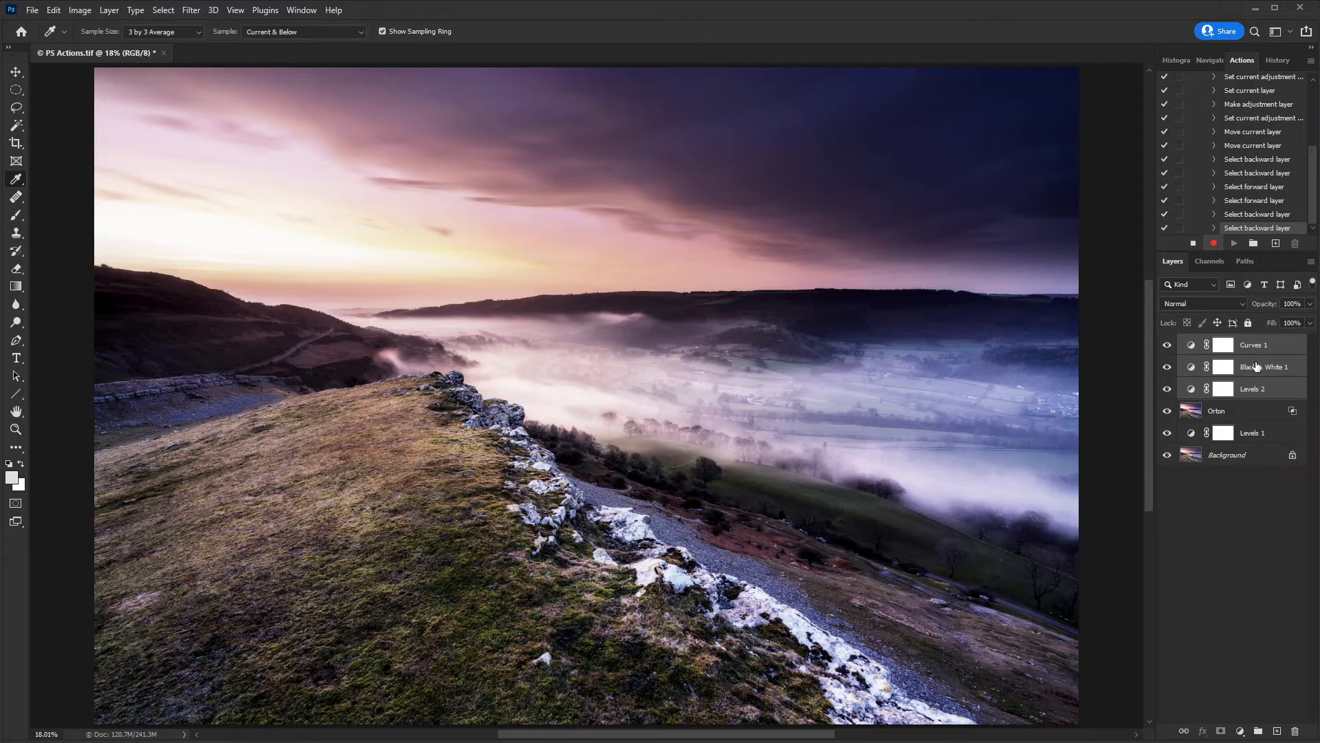
key("ctrl+g")
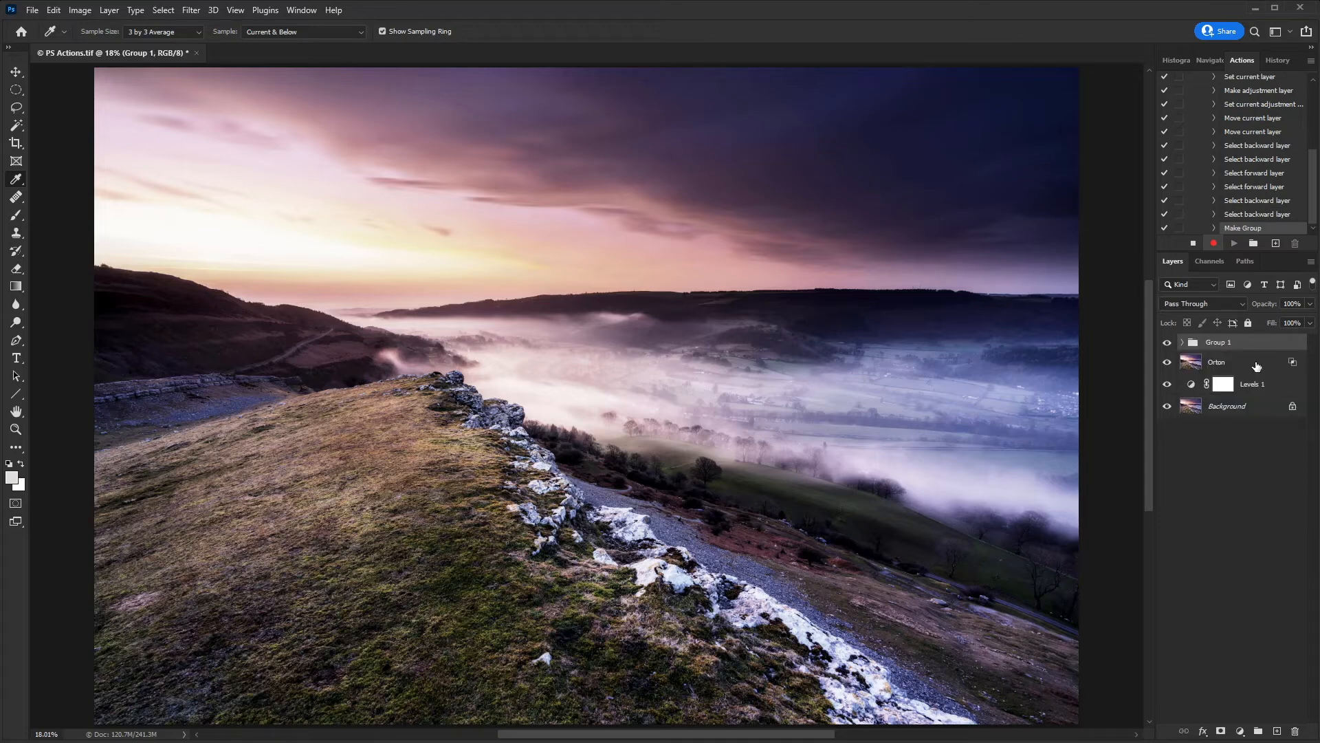
double_click(1222, 343)
type("Bleach Bypass")
key("Return")
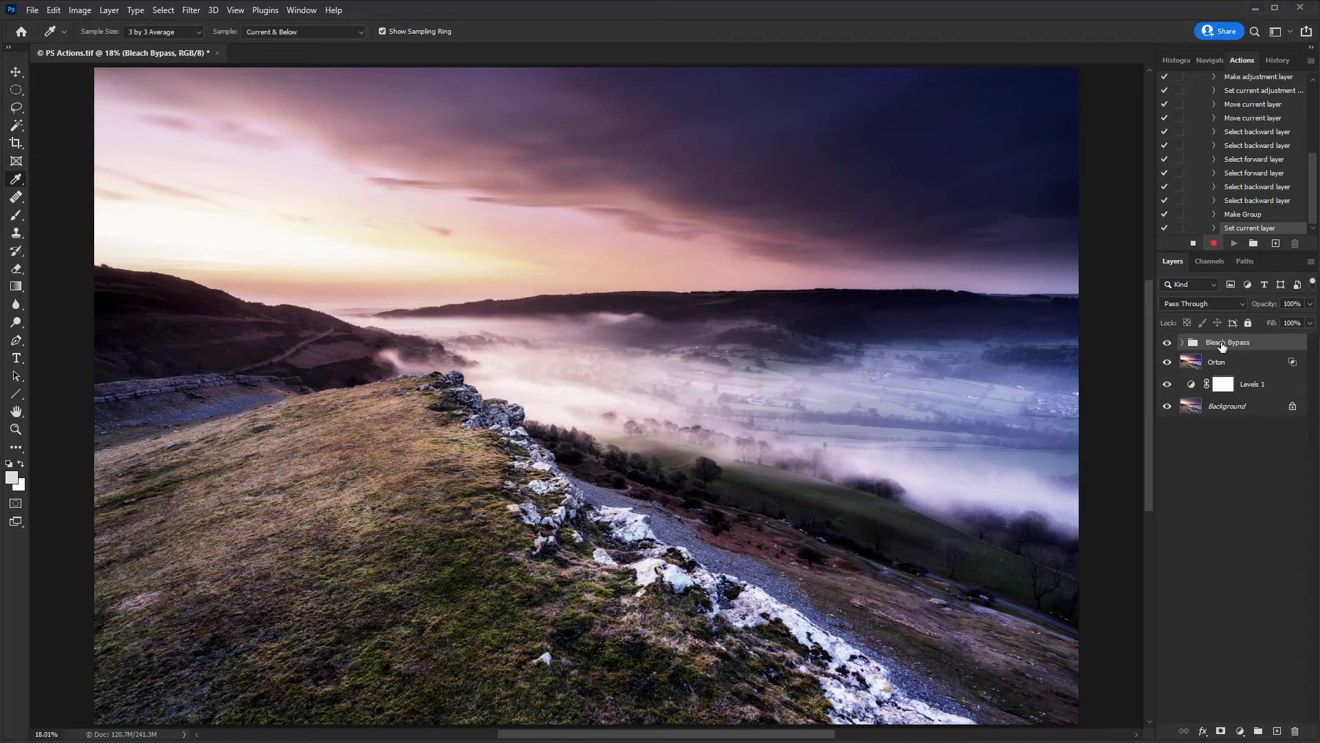
Stop recording the Bleach Bypass action and collapse its list of recorded commands
left_click(1193, 244)
scroll(1230, 151, "up", 5)
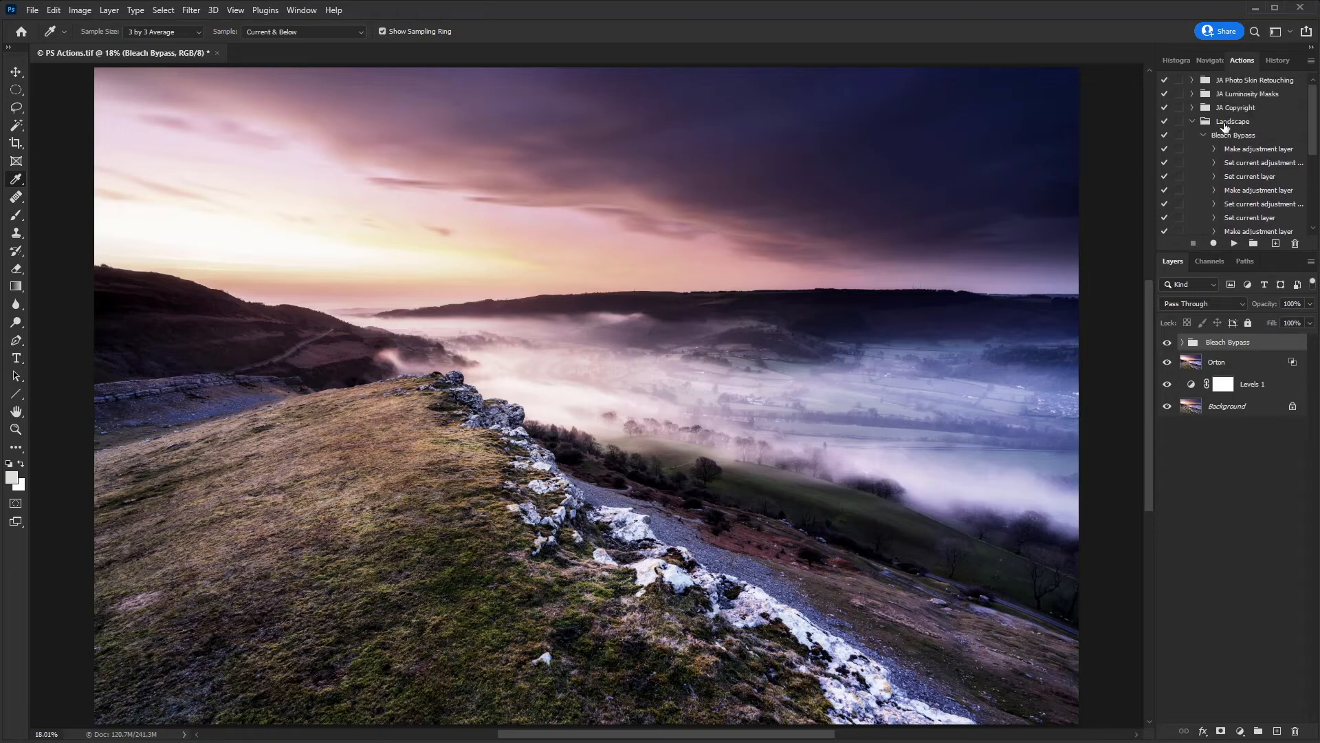
left_click(1204, 135)
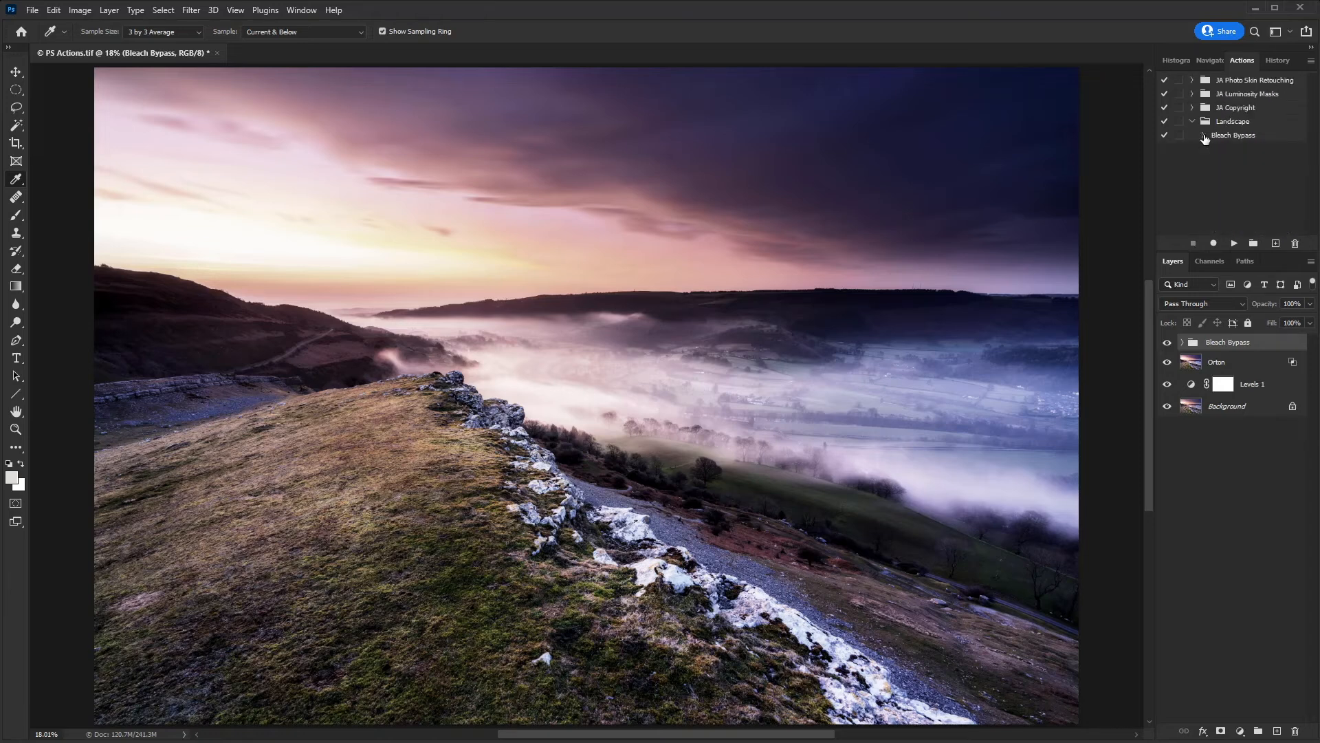
Delete the Bleach Bypass layer group and play the Bleach Bypass action to rebuild it above the Orton layer
left_click_drag(1251, 347, 1296, 731)
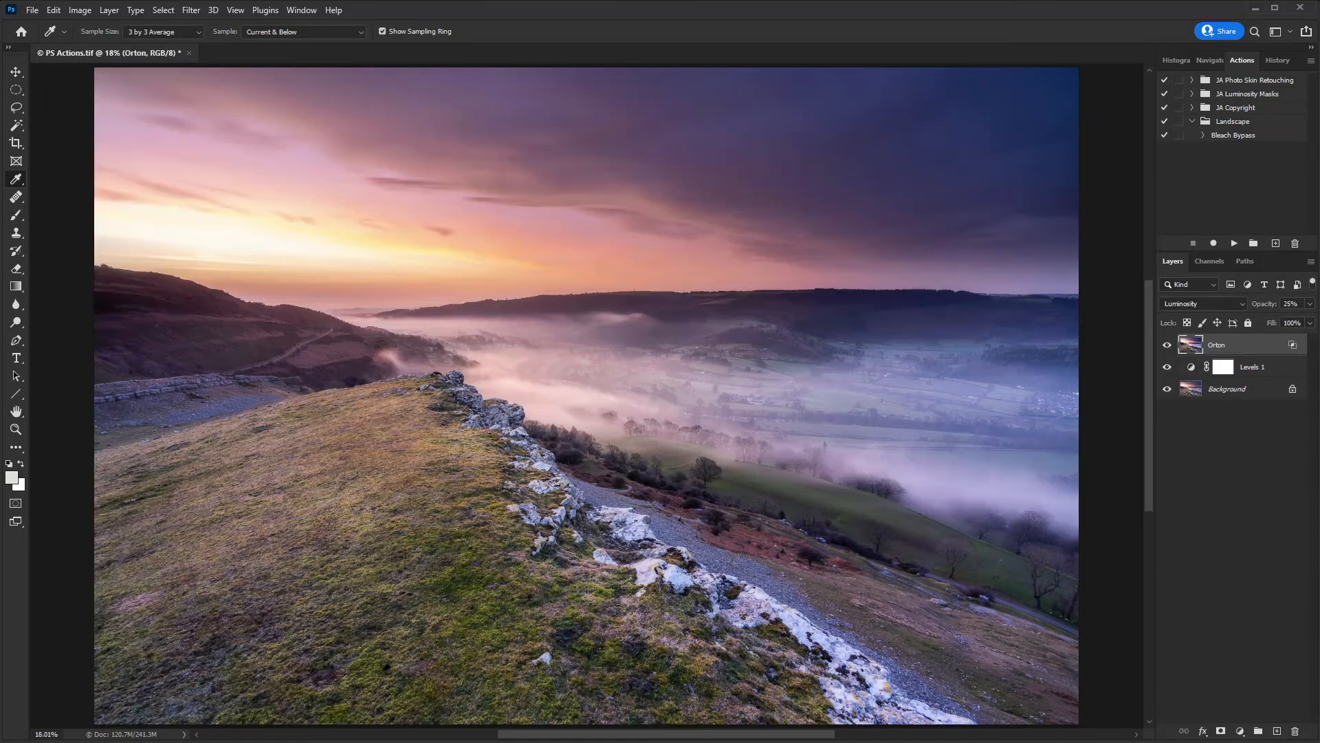
left_click(1254, 138)
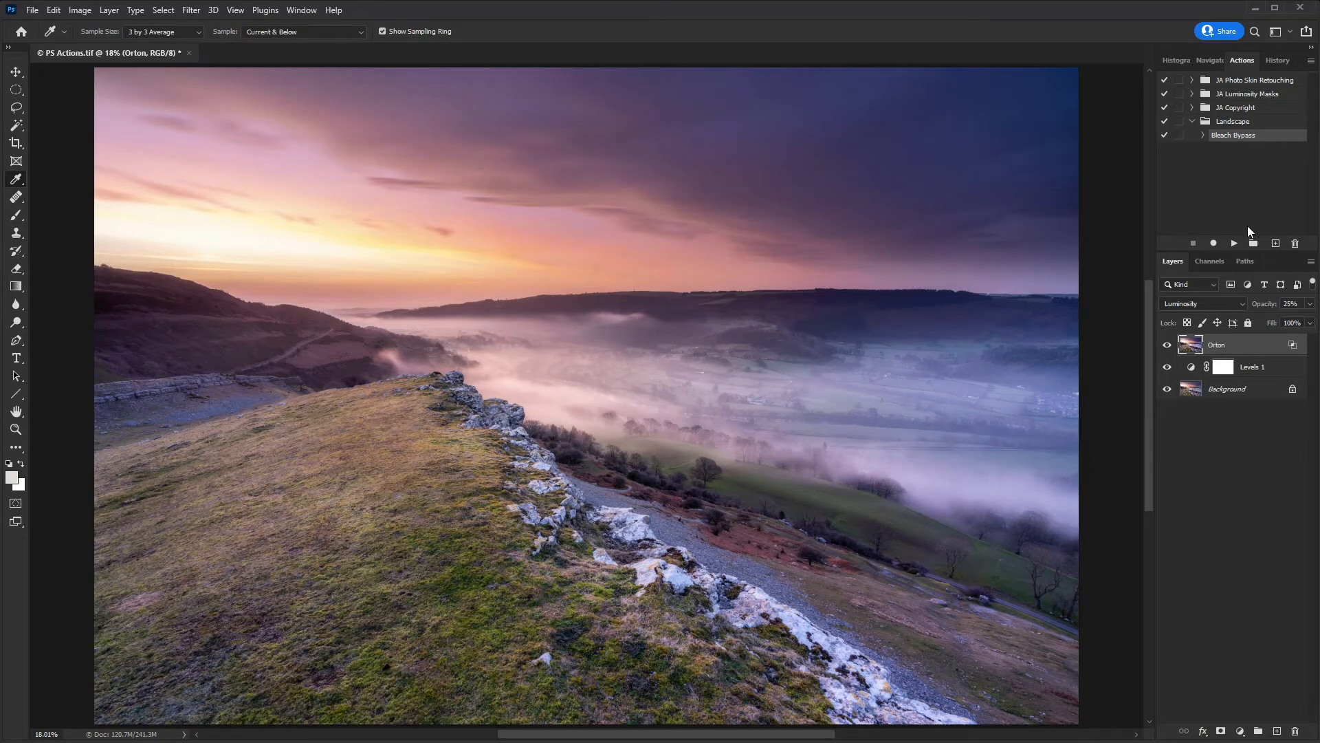
left_click(1235, 244)
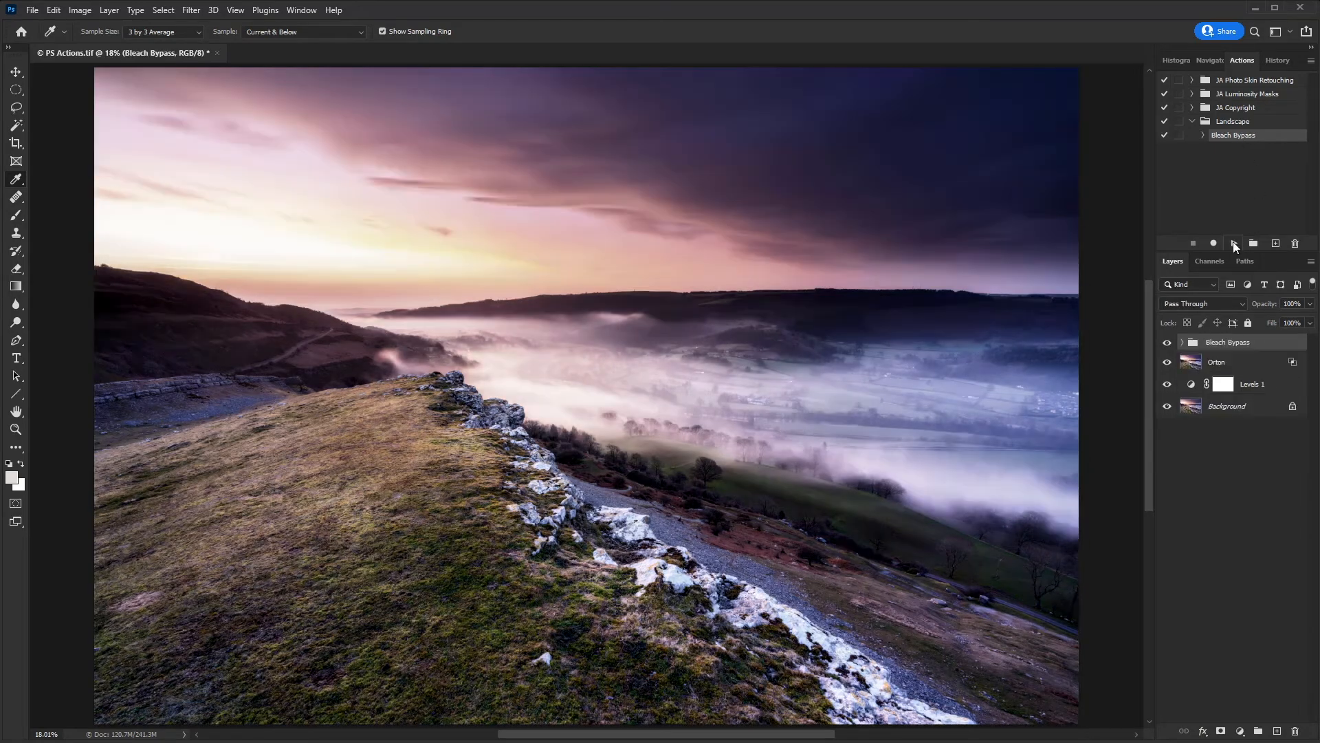
Play the Bleach Bypass action with Levels 1 selected, and delete the additional group it creates
left_click(1261, 389)
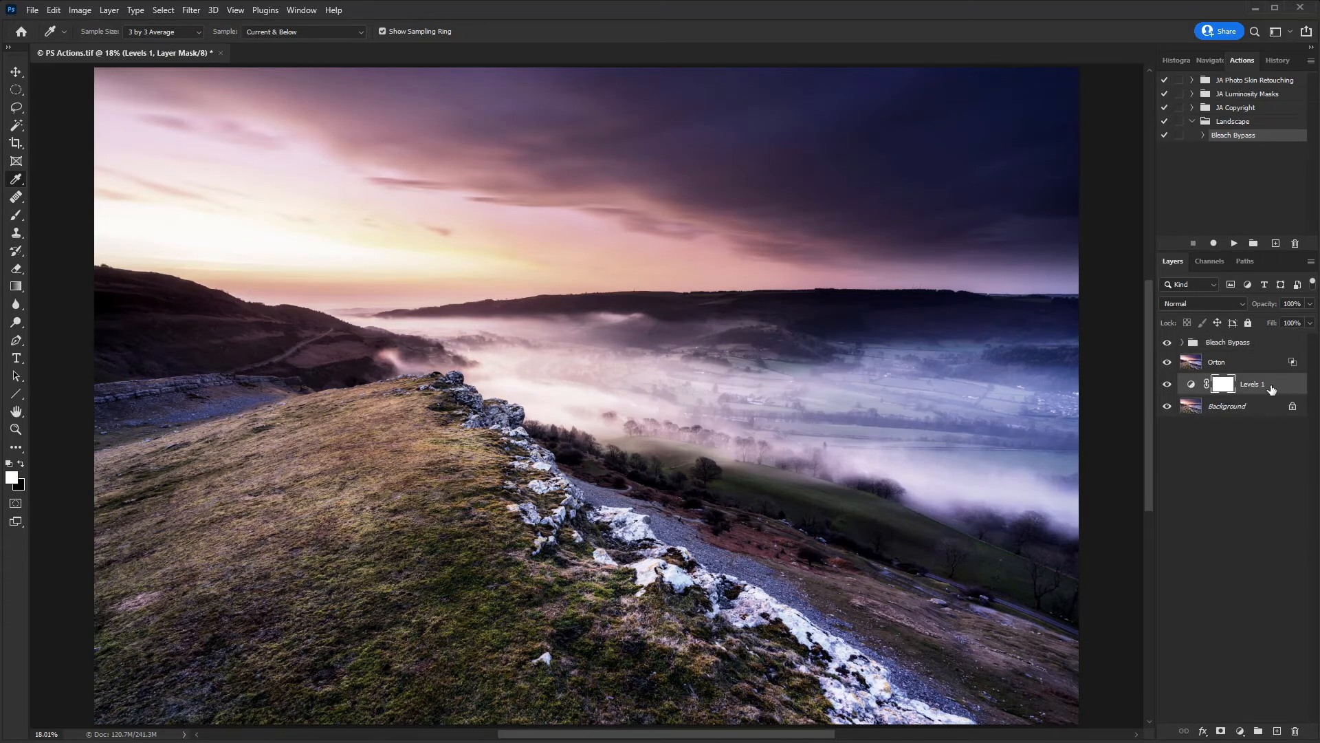
left_click(1234, 243)
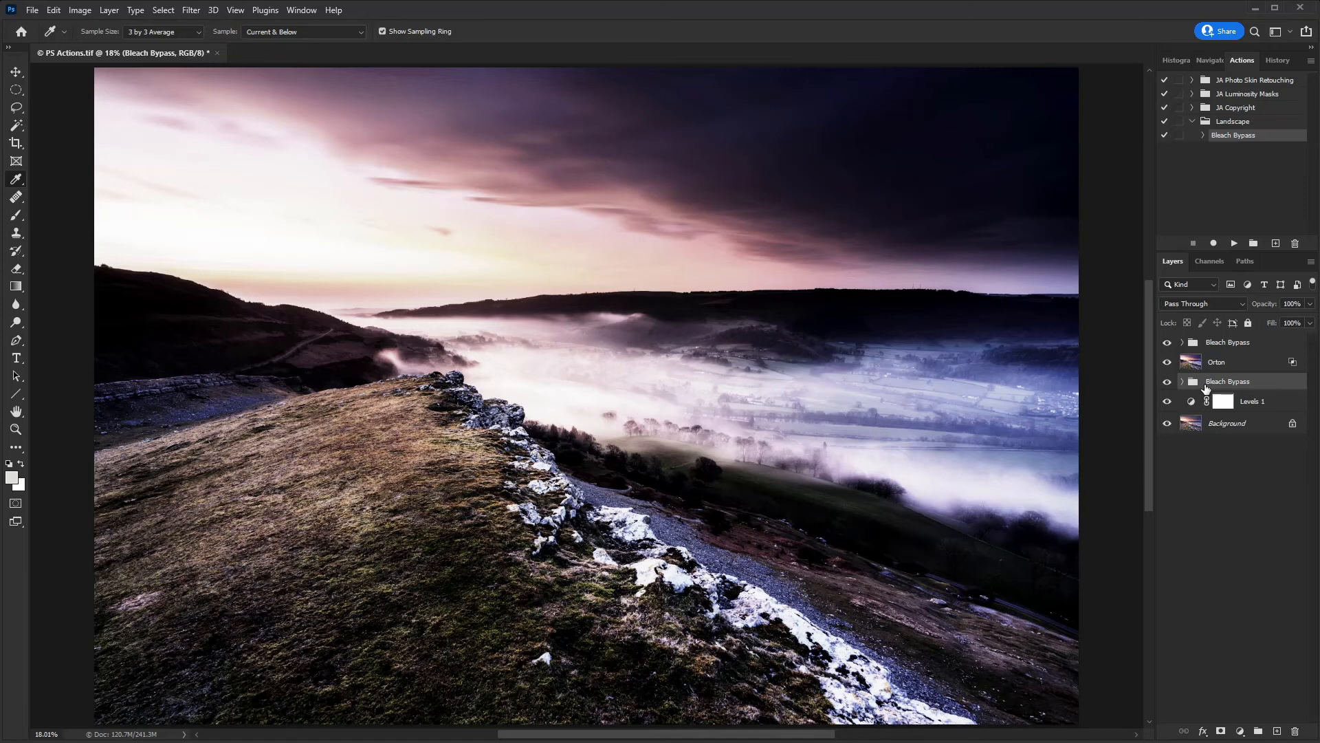
left_click_drag(1212, 387, 1230, 380)
left_click_drag(1270, 533, 1299, 734)
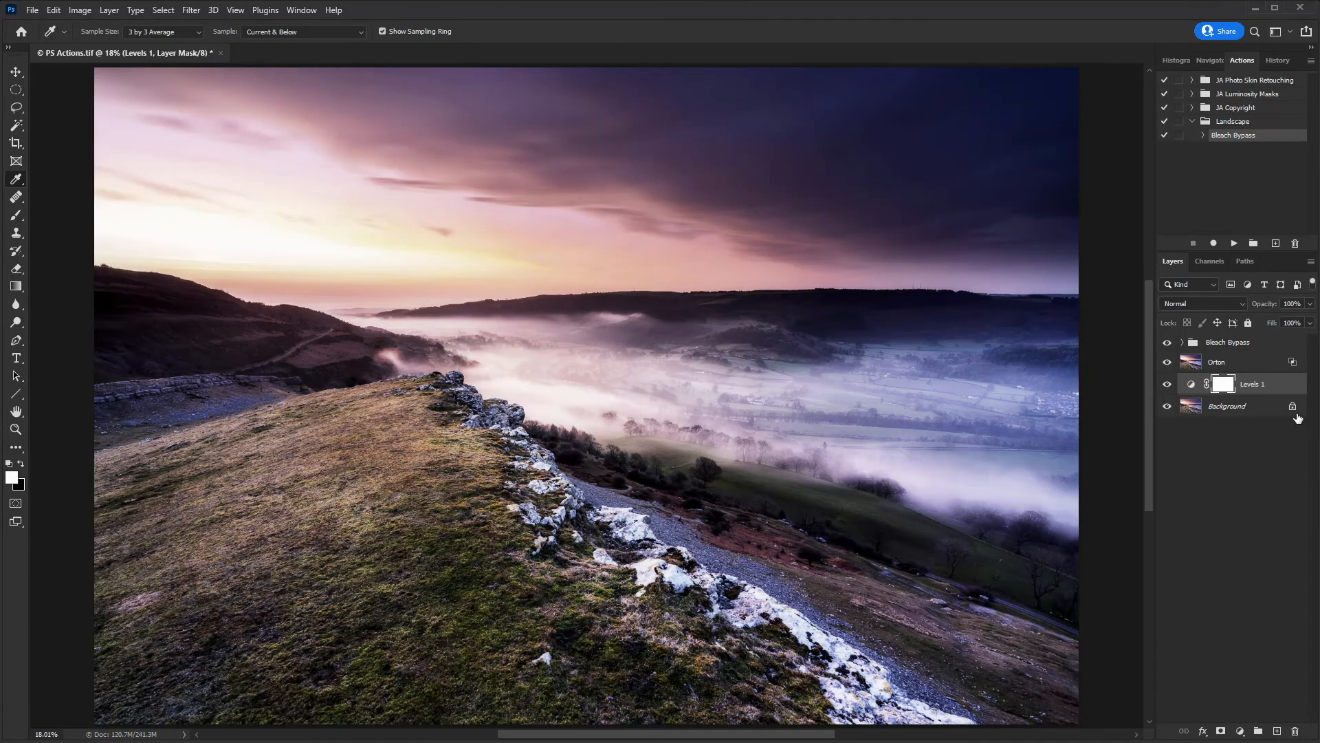
Lower the Bleach Bypass group's opacity to 25% and compare the photo with the group hidden and shown
left_click(1263, 343)
left_click(1309, 305)
left_click(1265, 319)
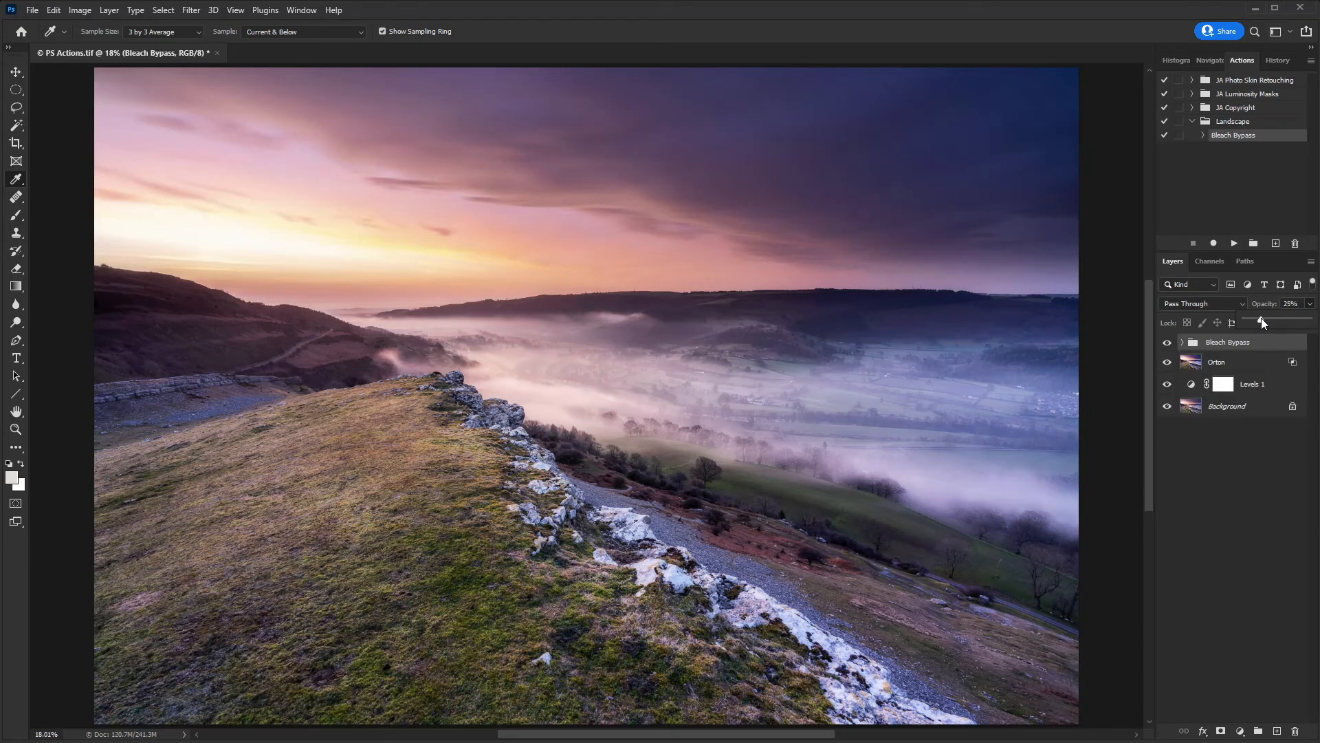
left_click(1168, 343)
left_click(1168, 343)
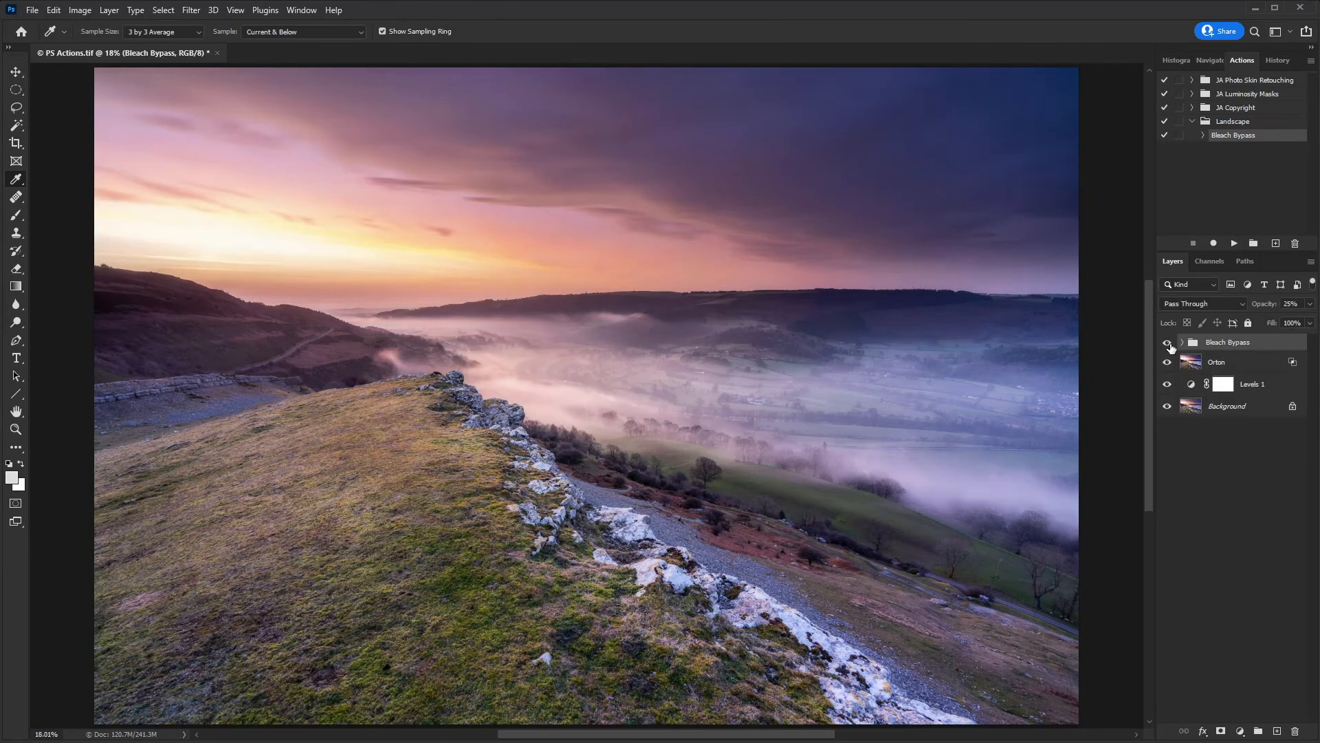
left_click(1168, 343)
left_click(1168, 343)
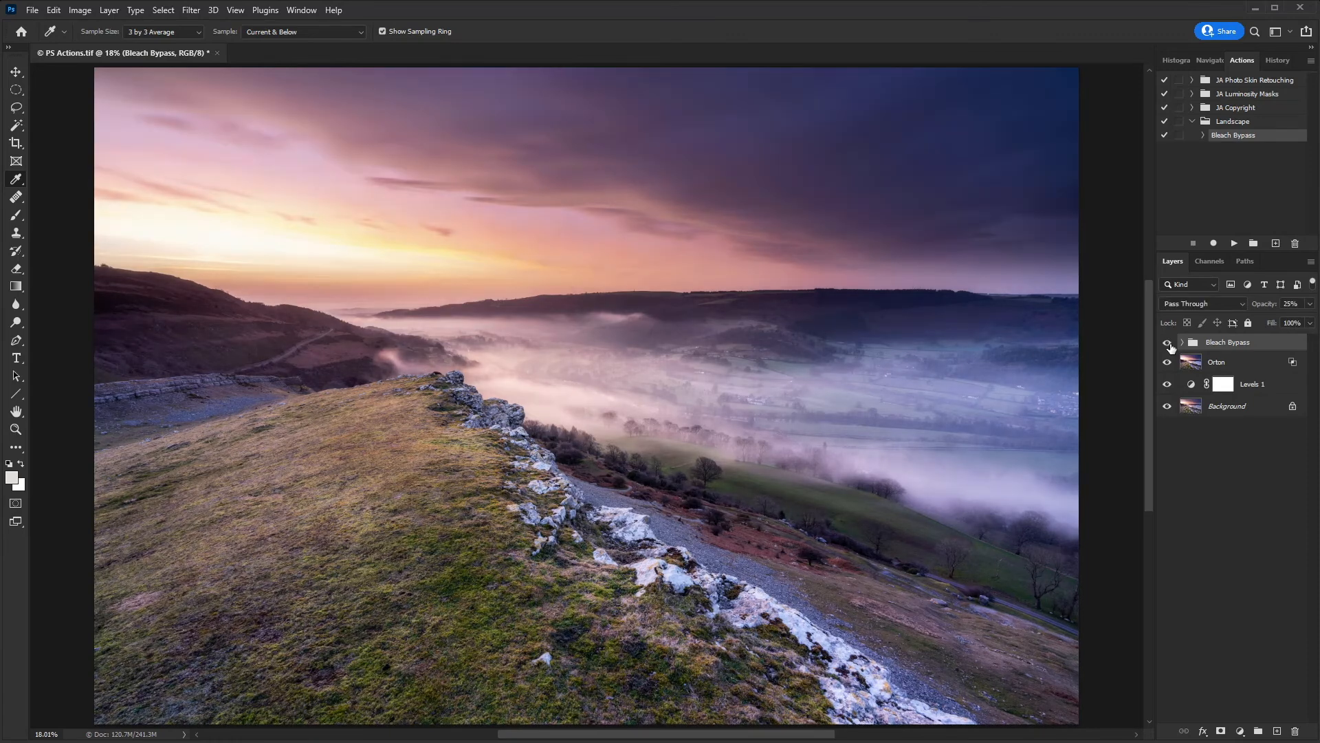